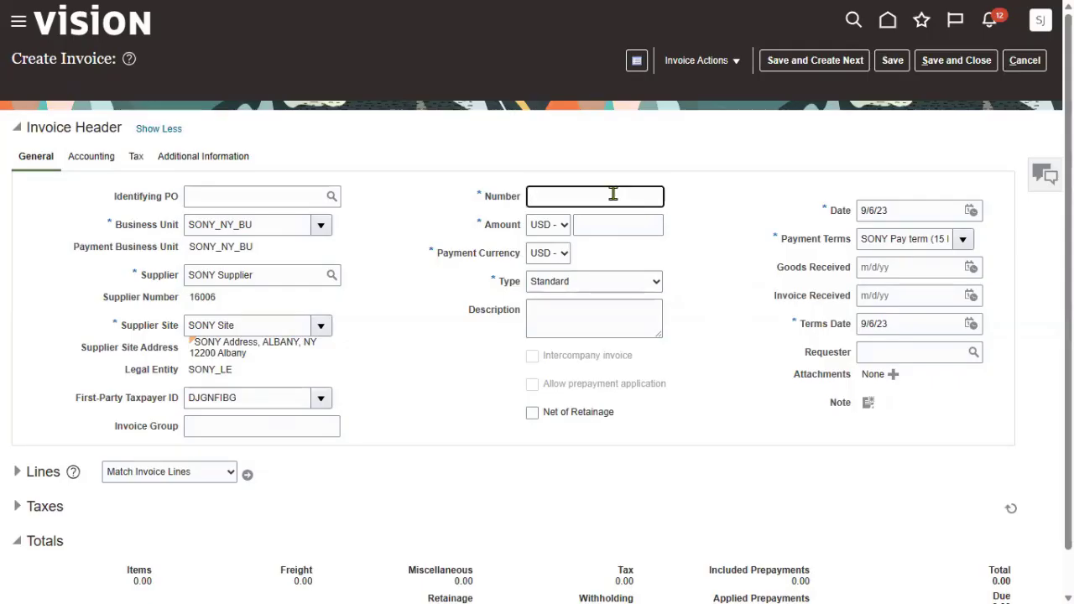
Enter A1 as the invoice number and set the invoice amount to 800 USD
type("A1")
left_click(617, 224)
type("1")
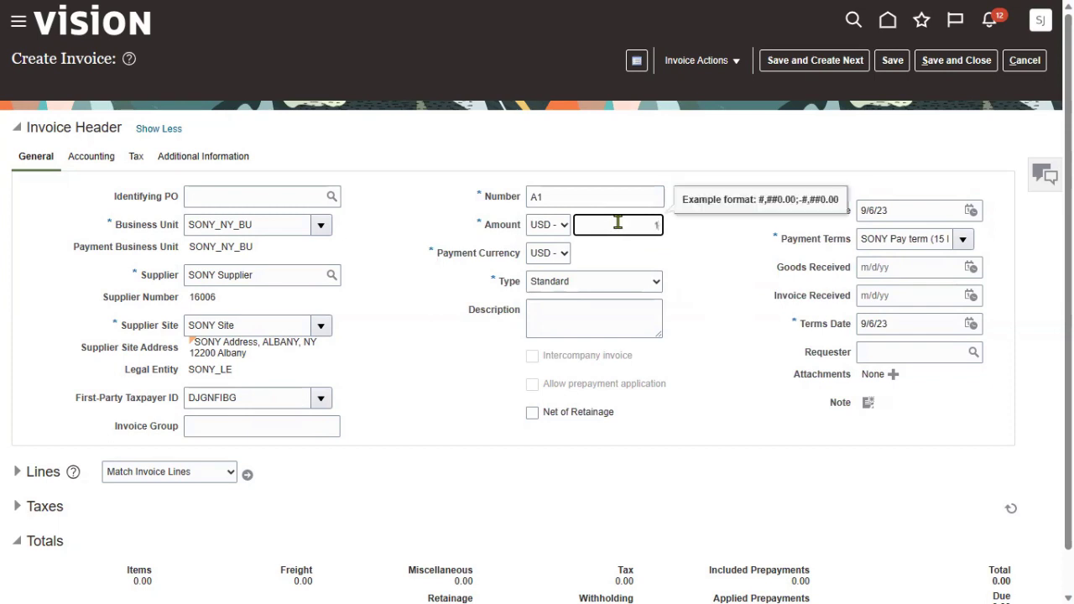
left_click_drag(643, 225, 686, 236)
type("800")
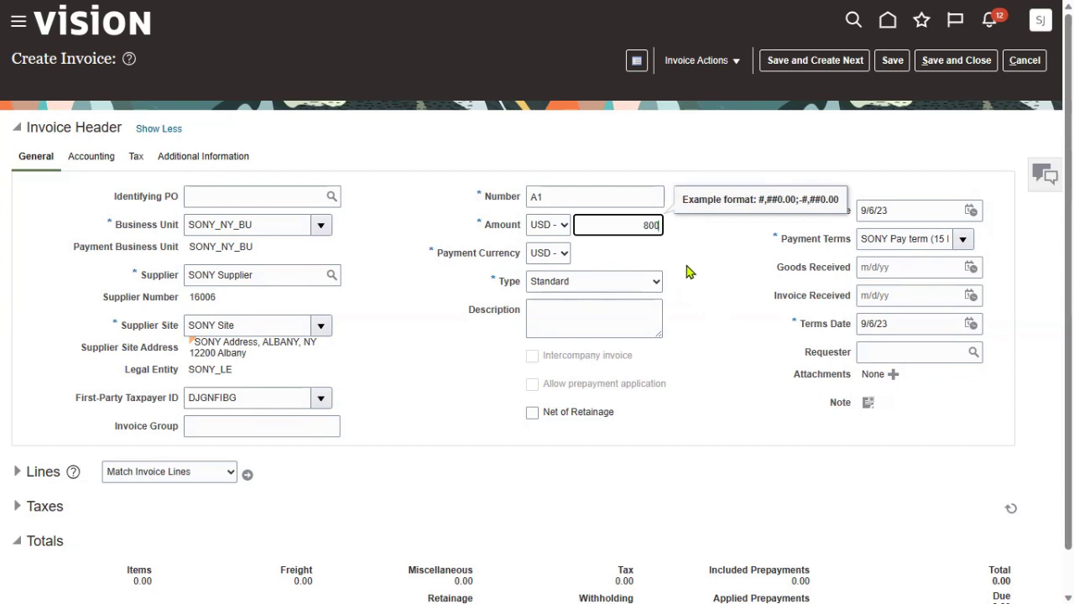
key("Tab")
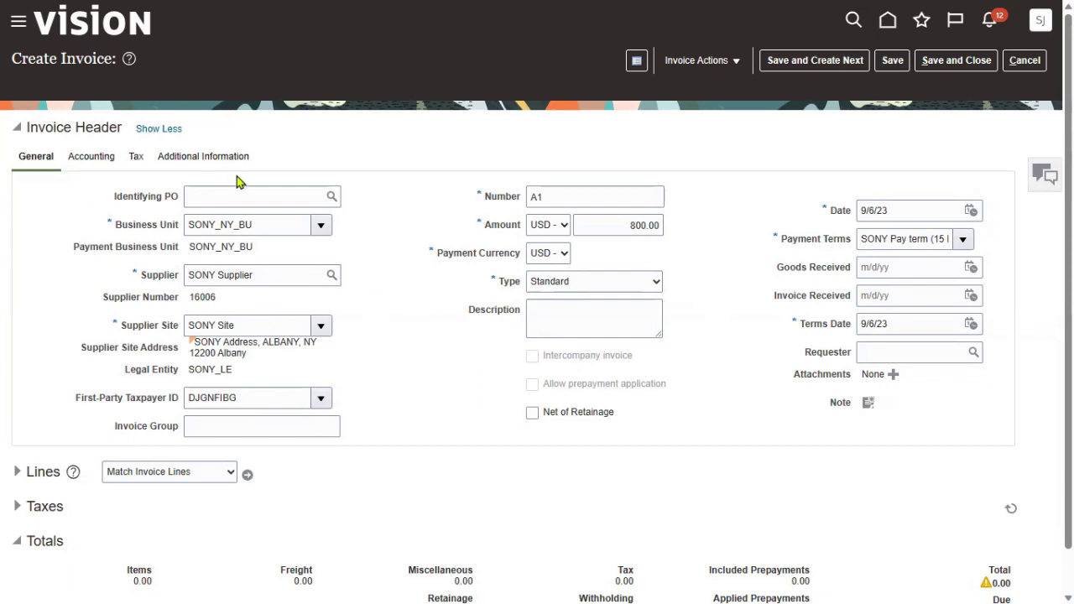
Try to expand the invoice's Lines section and dismiss the resulting message
left_click_drag(25, 472, 59, 476)
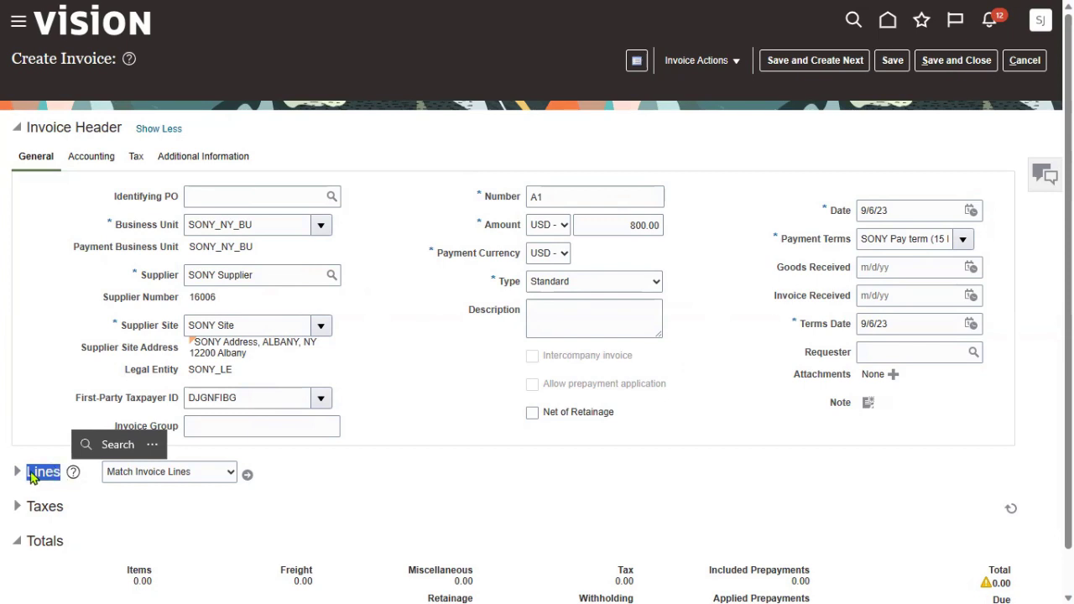
left_click(17, 472)
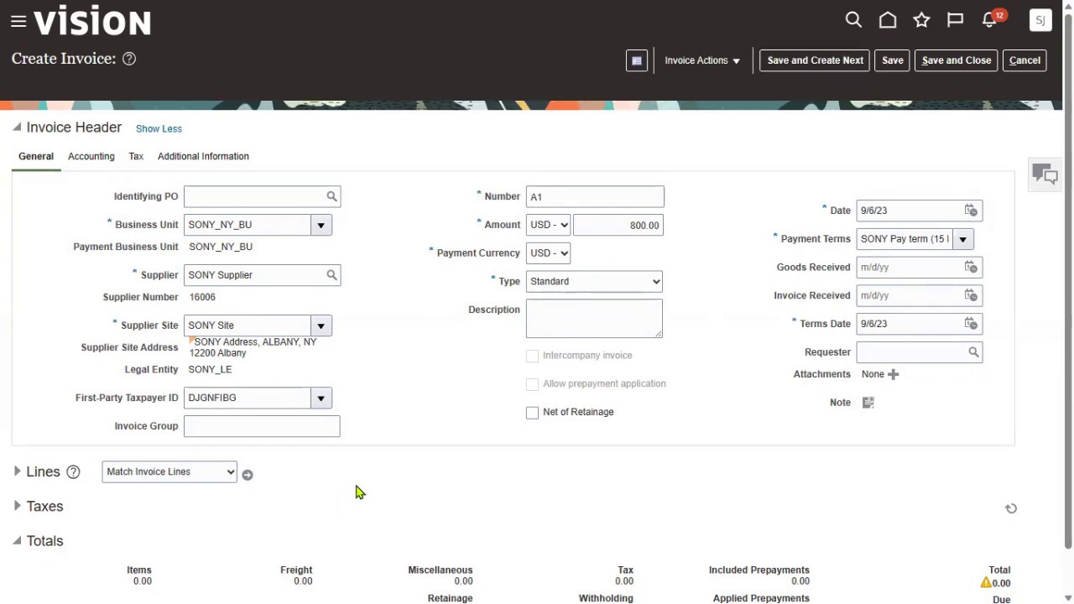
left_click(20, 472)
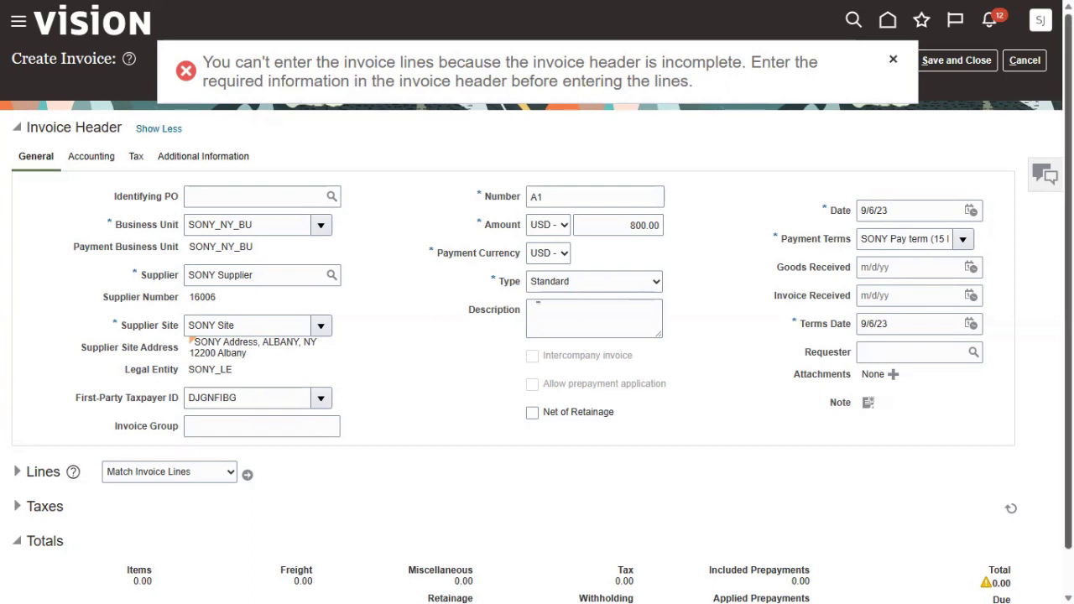
left_click(892, 63)
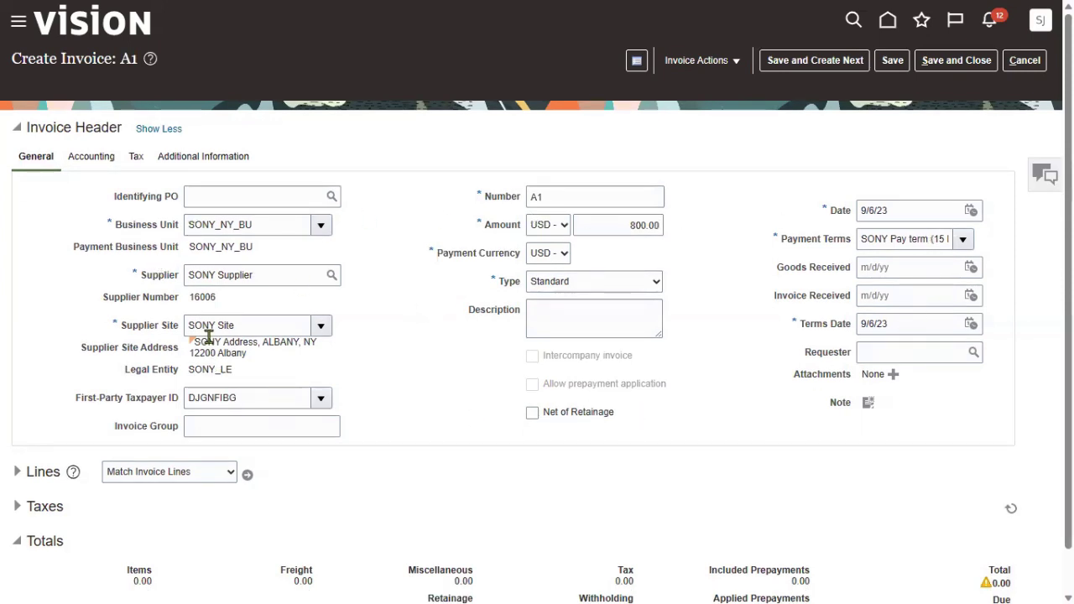
Examine the Accounting Date field in the invoice header's accounting details
left_click(81, 162)
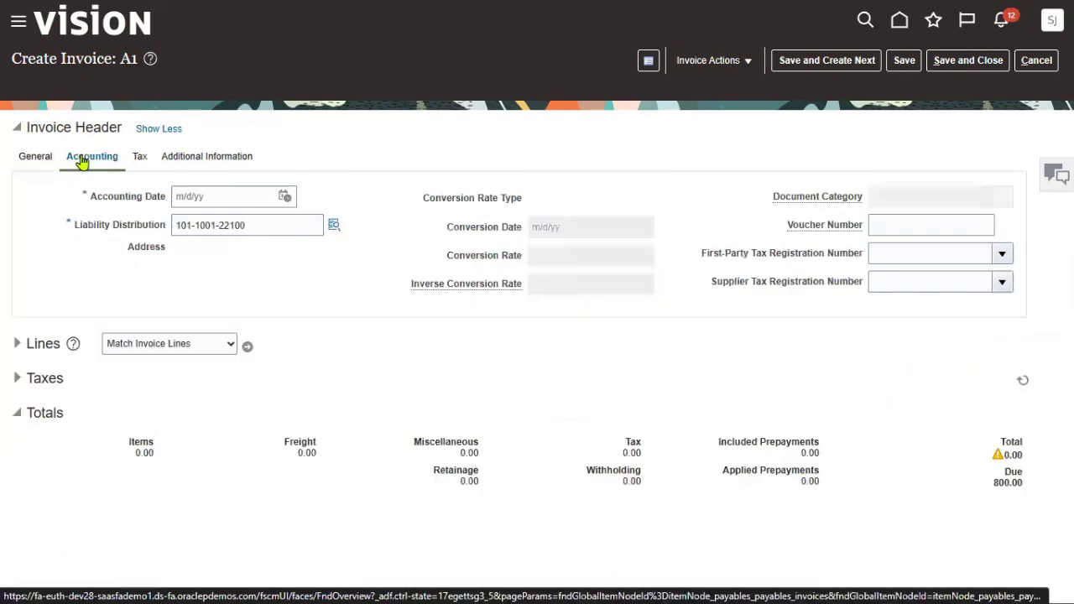
left_click_drag(91, 200, 162, 203)
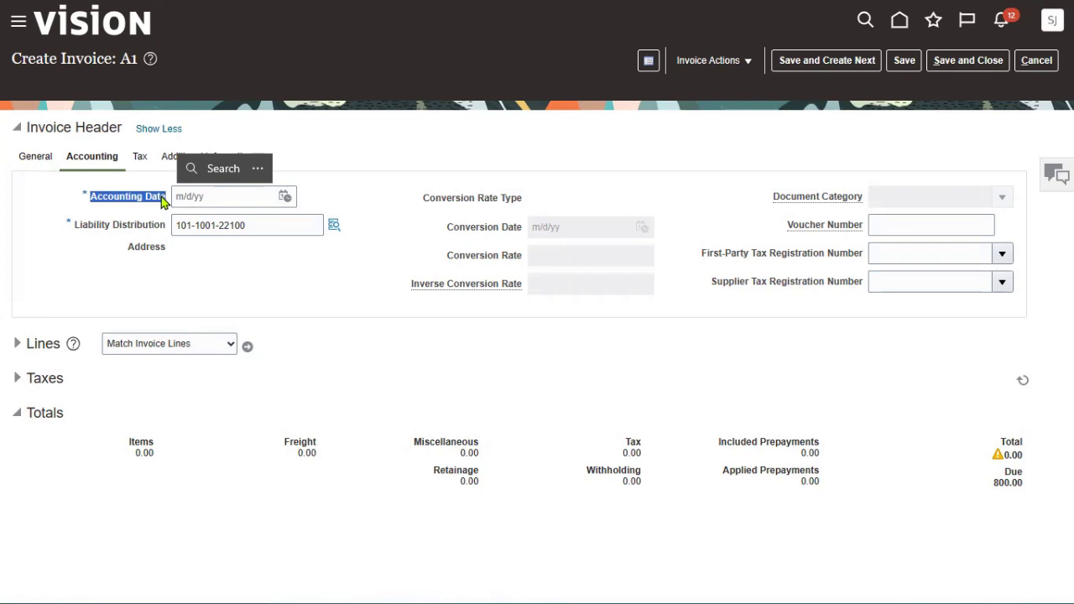
left_click(58, 206)
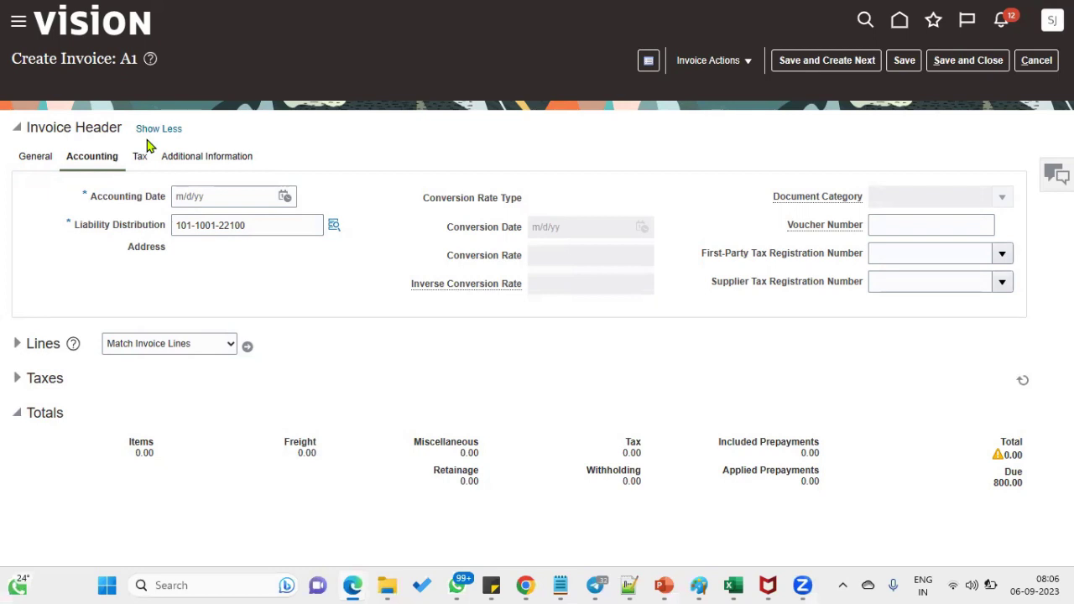
triple_click(412, 152)
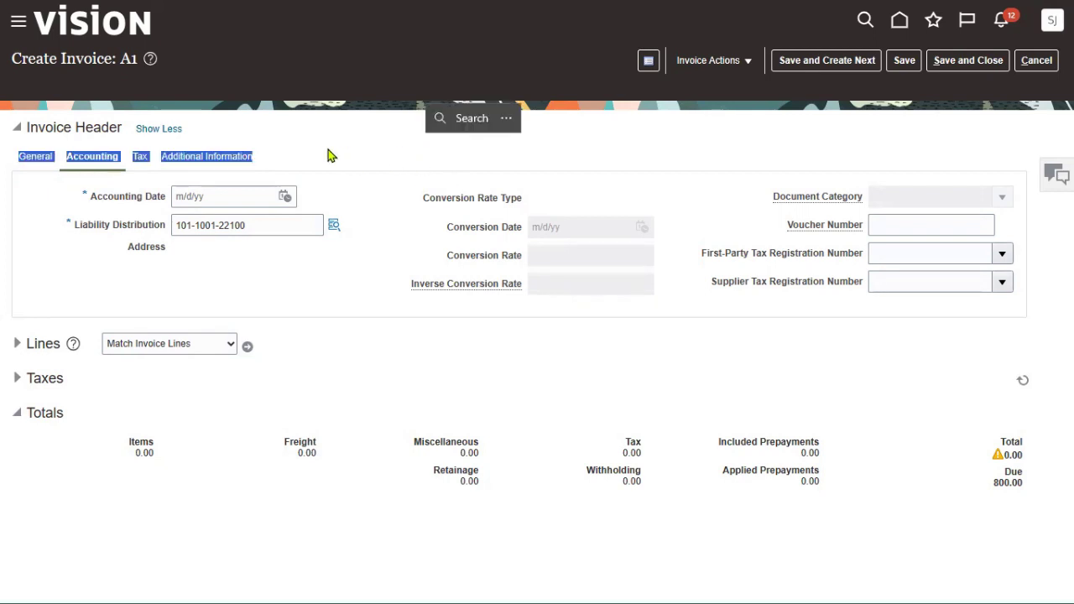
Check the business unit in the general header details and try again to open the invoice lines
left_click(35, 156)
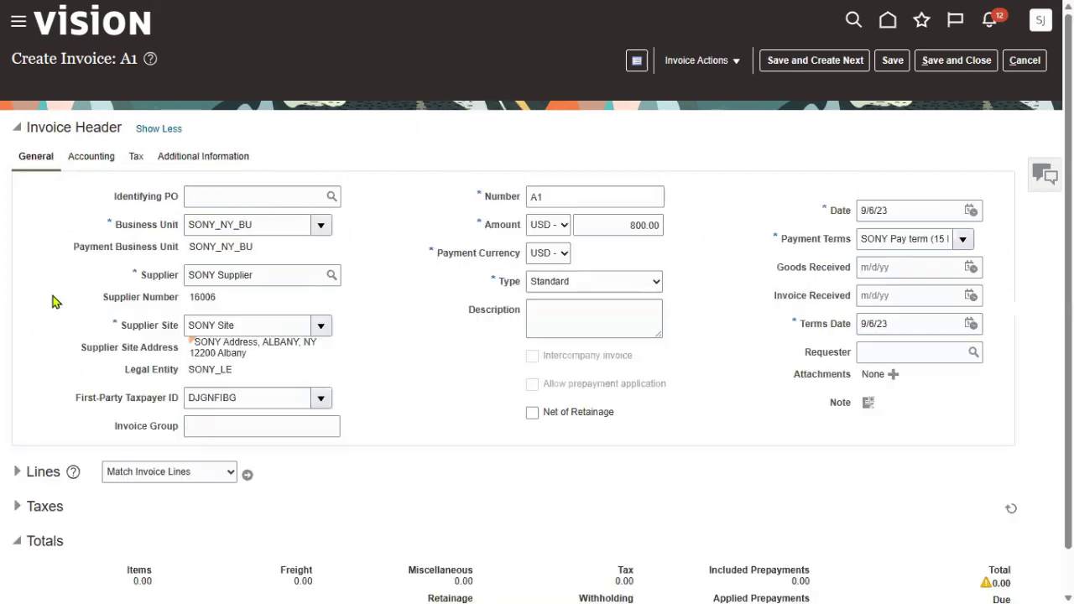
left_click_drag(276, 227, 186, 225)
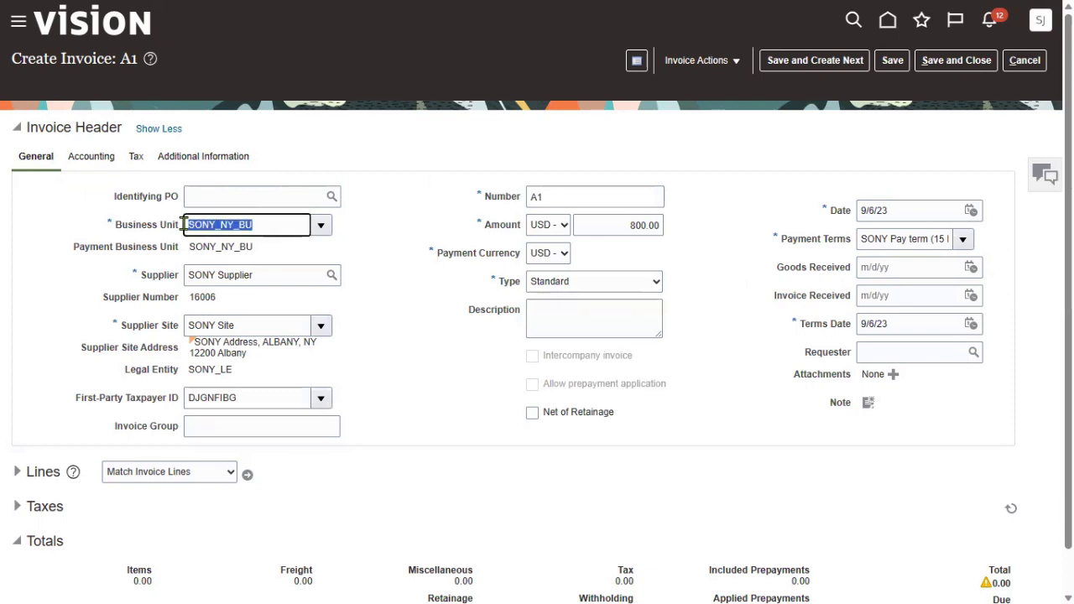
left_click(397, 246)
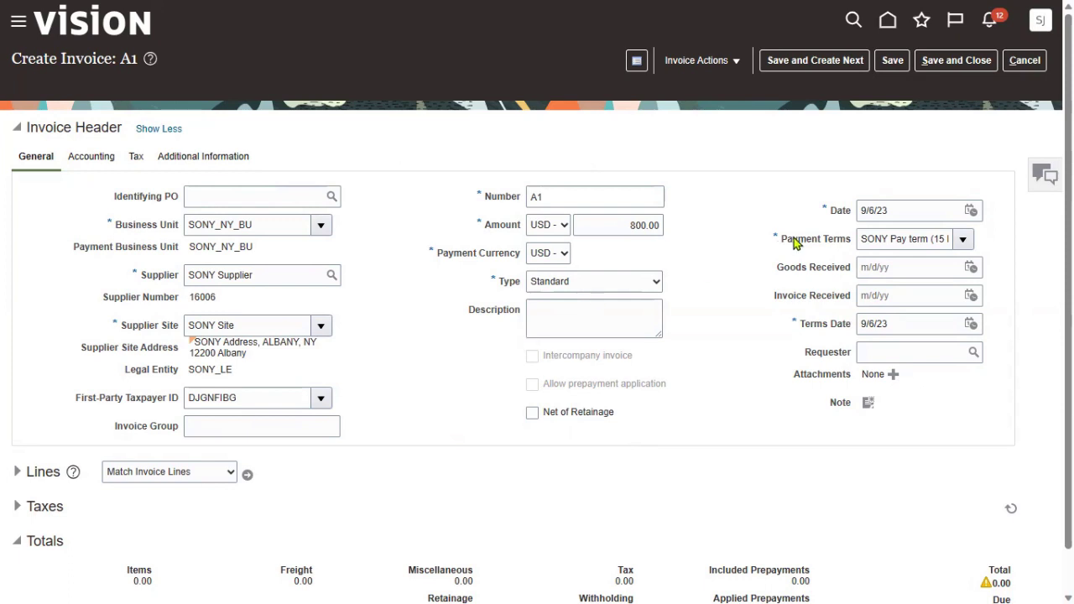
left_click(18, 473)
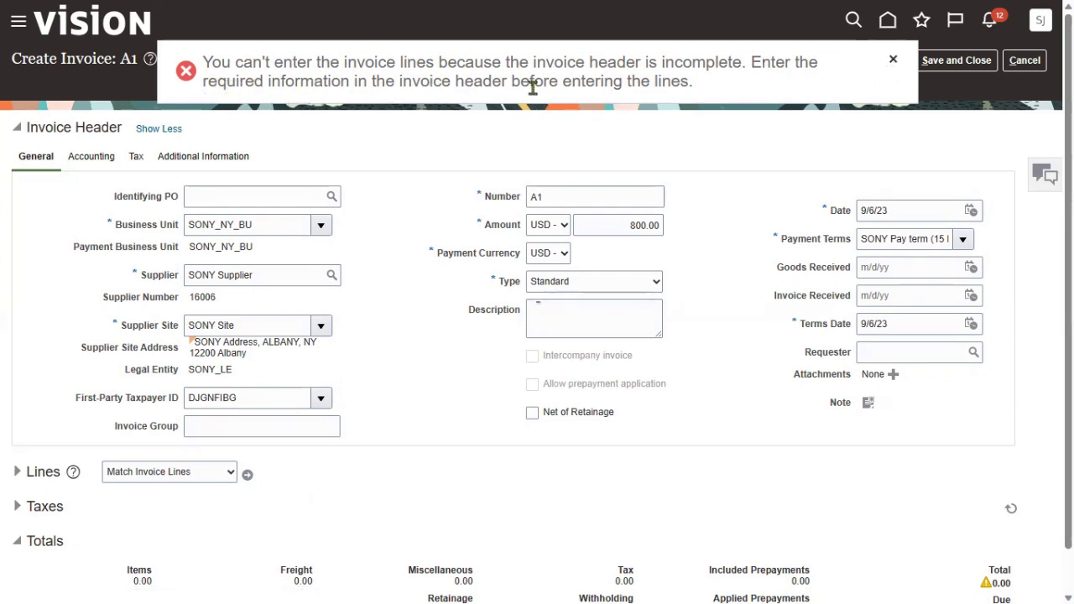
left_click(893, 65)
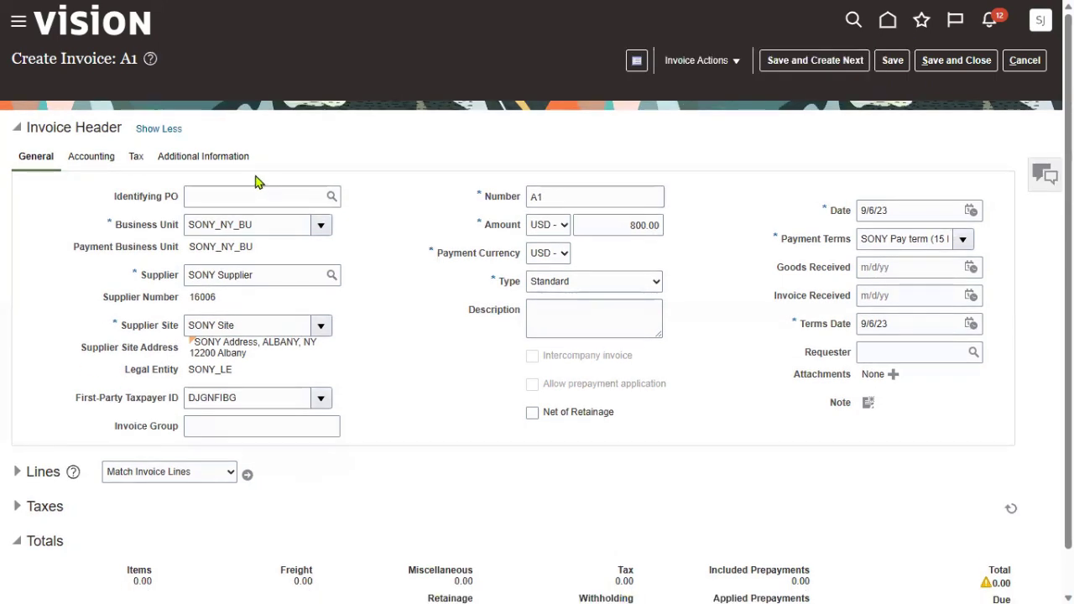
Recheck the expanded header's accounting details and cancel the creation of invoice A1
left_click(95, 162)
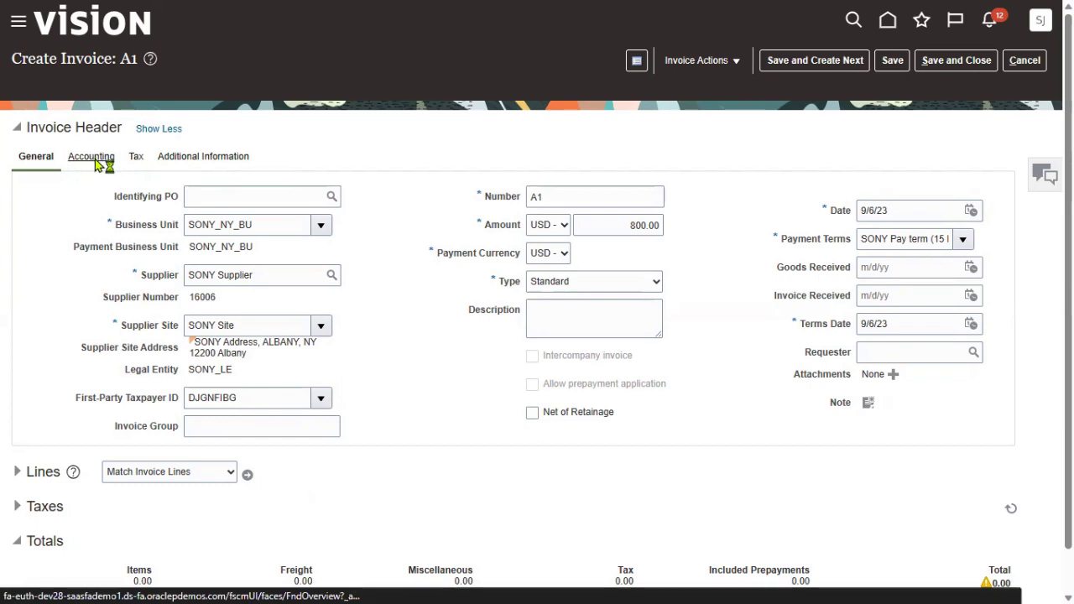
left_click(43, 159)
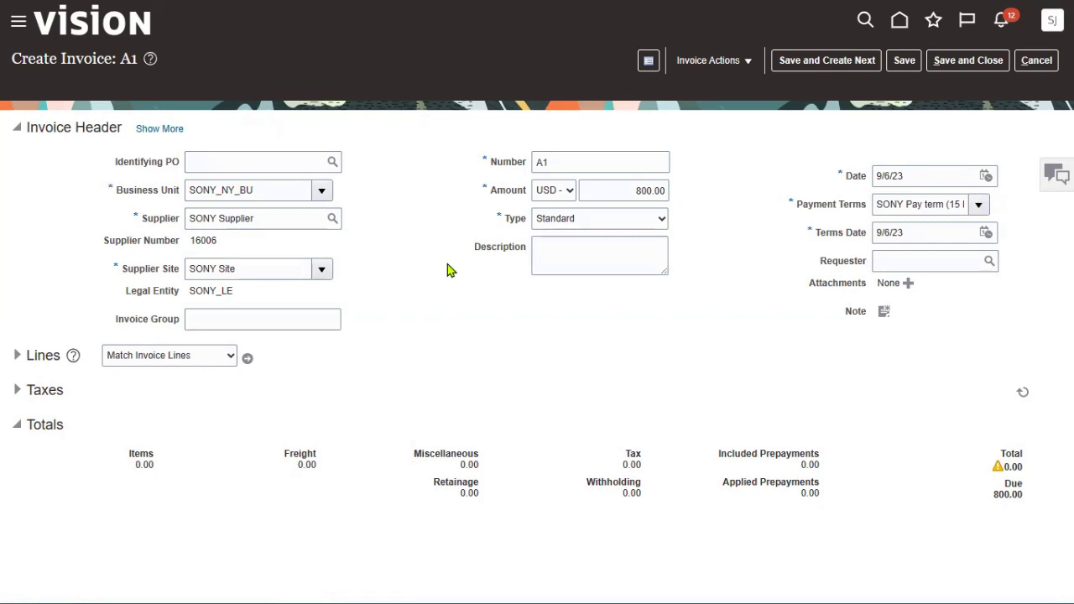
left_click(158, 130)
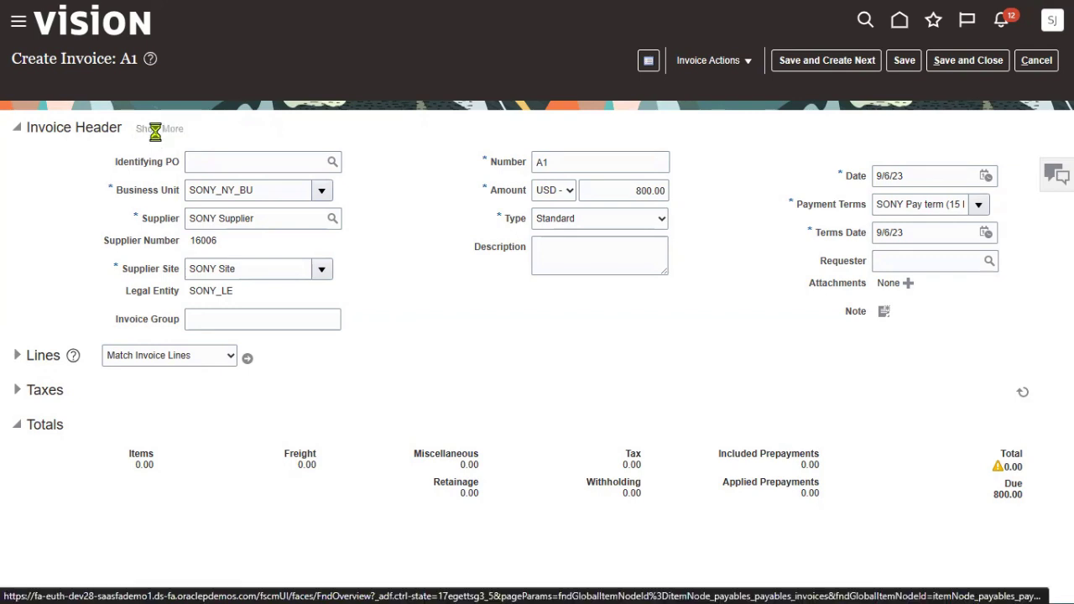
left_click(109, 163)
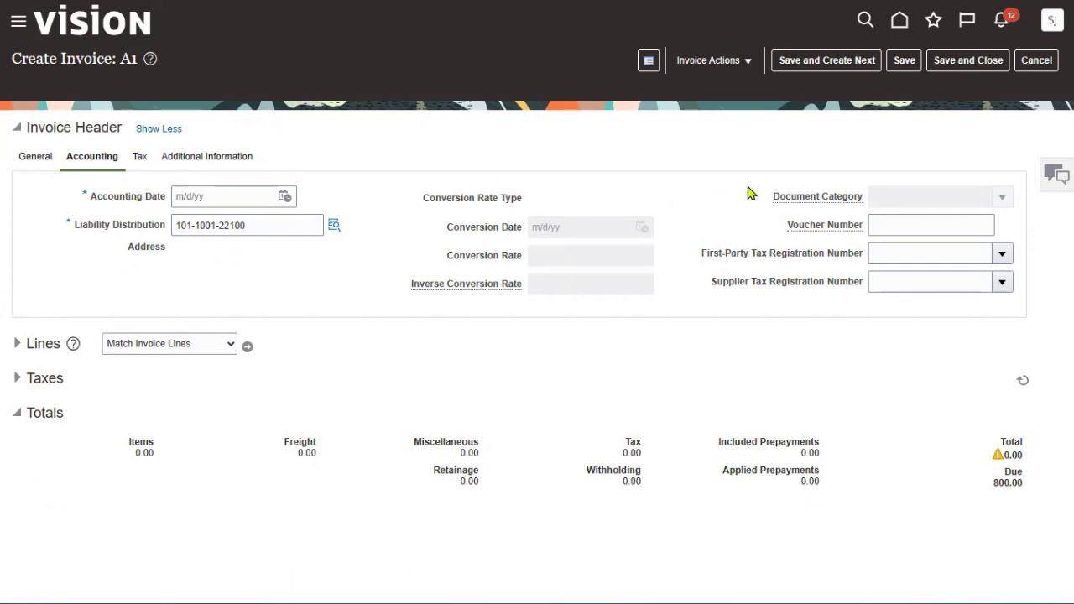
left_click(1037, 72)
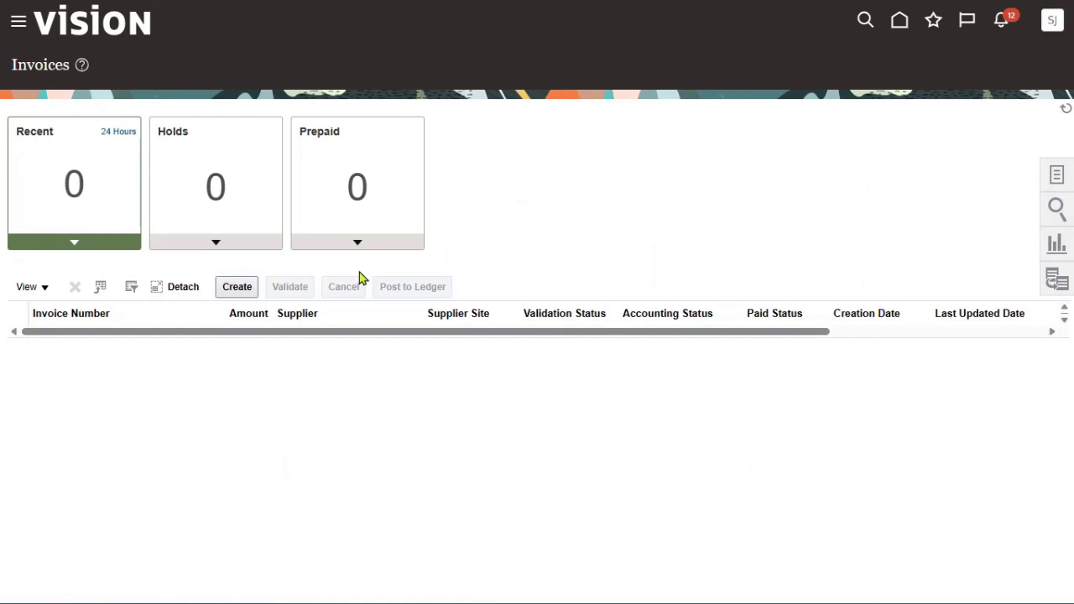
Go to the Payables accounting periods and open the period statuses of SONY Ledger
left_click(1050, 180)
left_click_drag(912, 391, 992, 392)
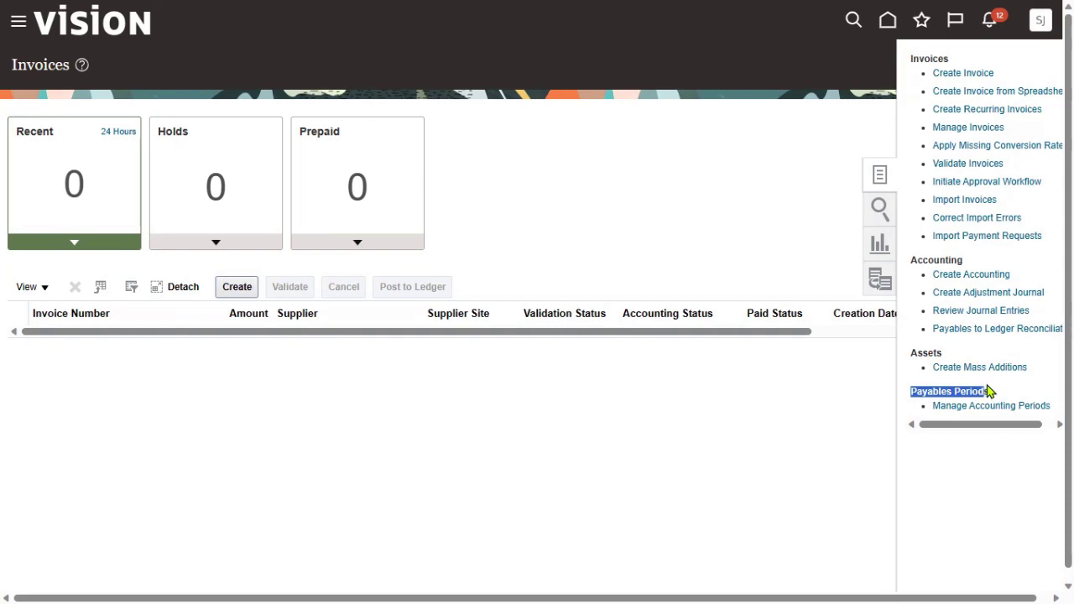
left_click(1012, 390)
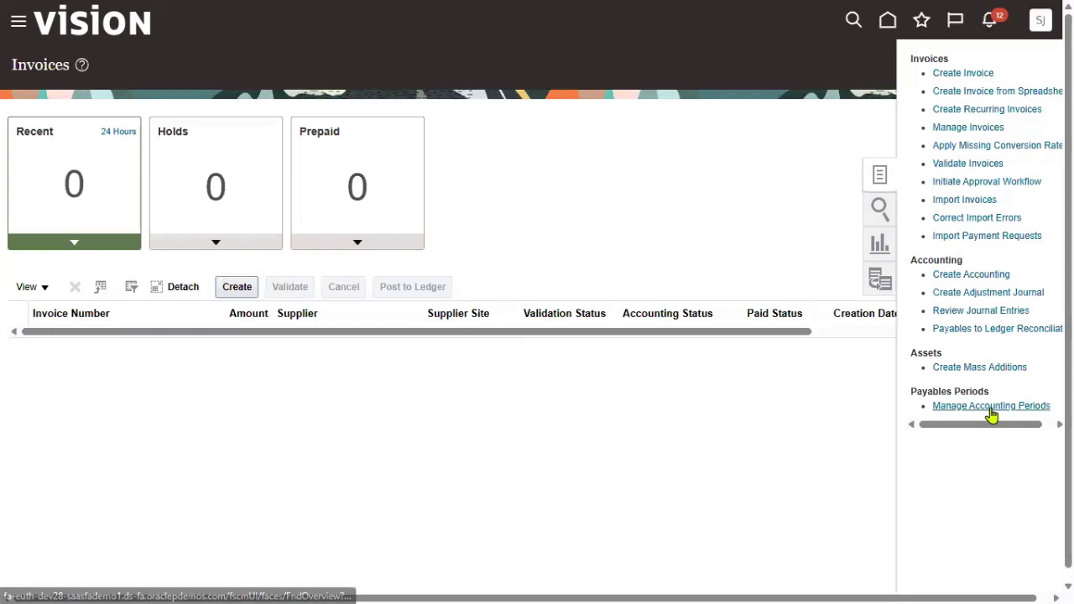
left_click(984, 407)
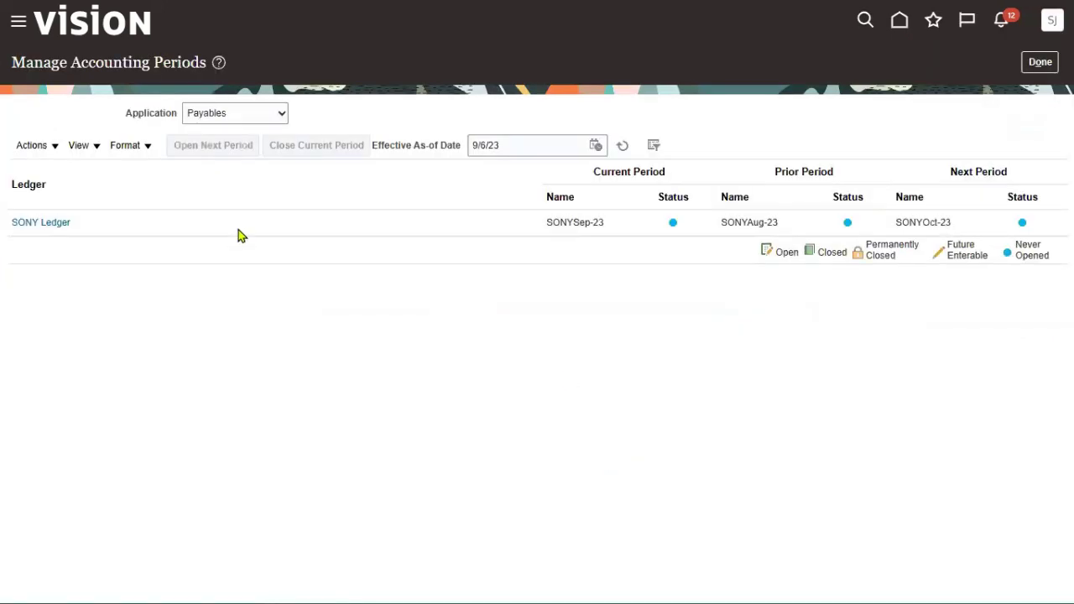
left_click(55, 233)
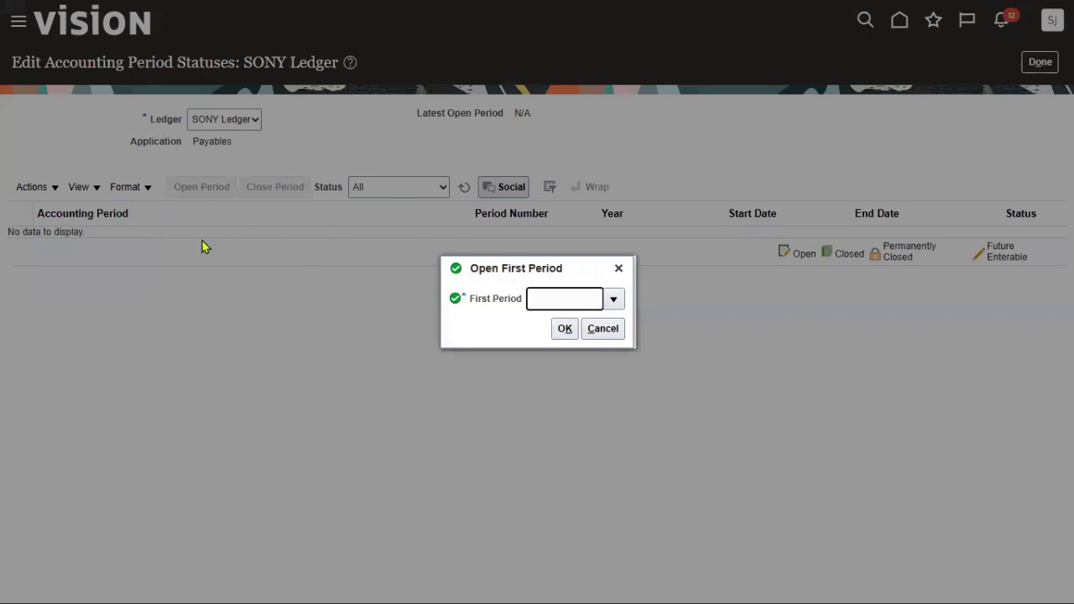
Open SONYSep-23 as the first Payables period of SONY Ledger and accept it as the initial period
left_click(614, 298)
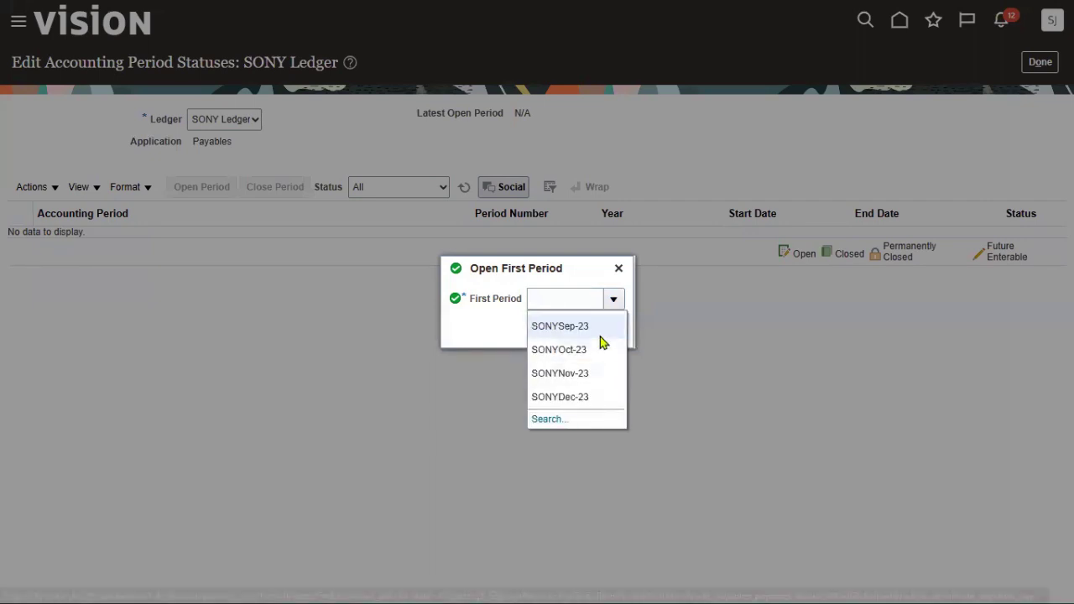
left_click(596, 328)
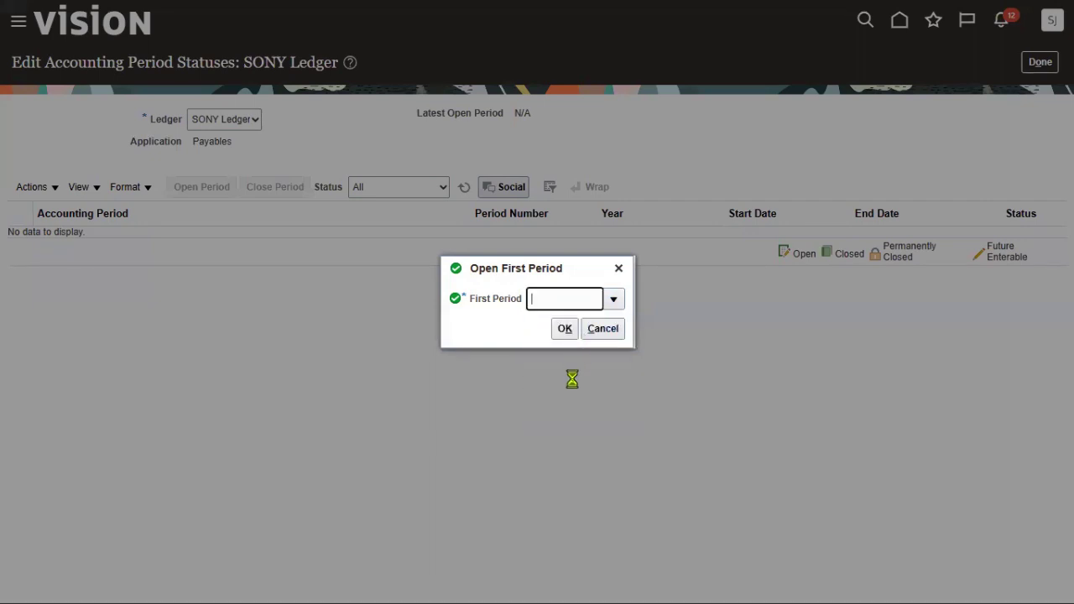
left_click(565, 329)
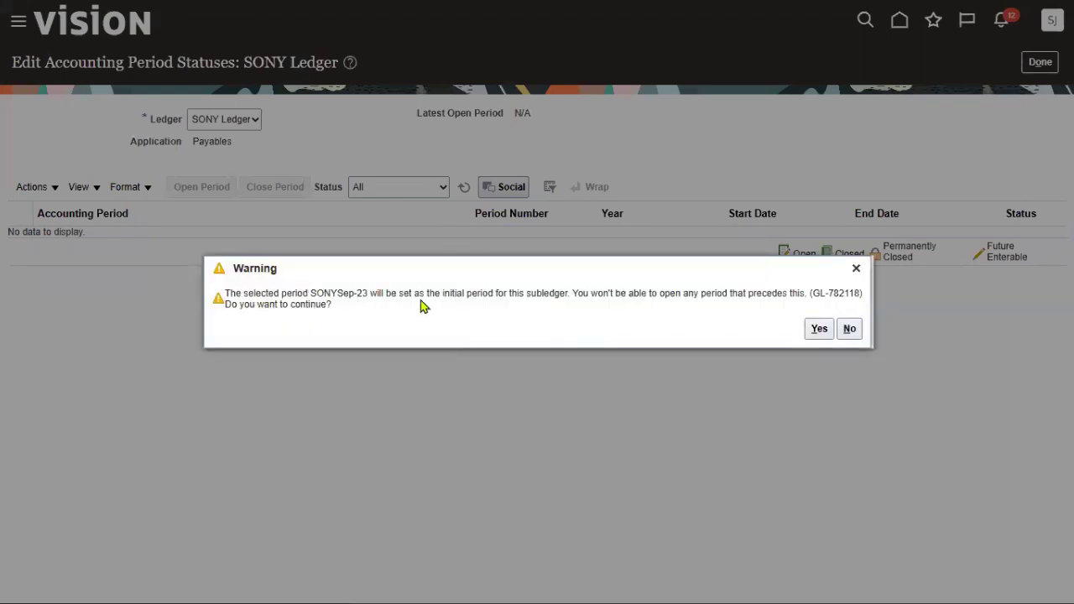
left_click_drag(443, 295, 519, 296)
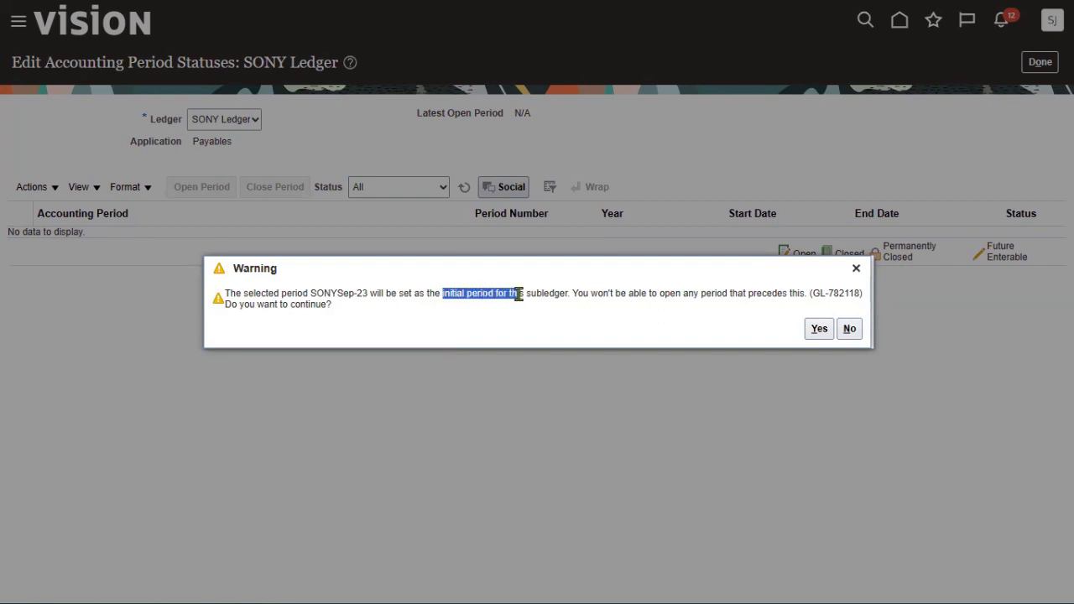
left_click(818, 332)
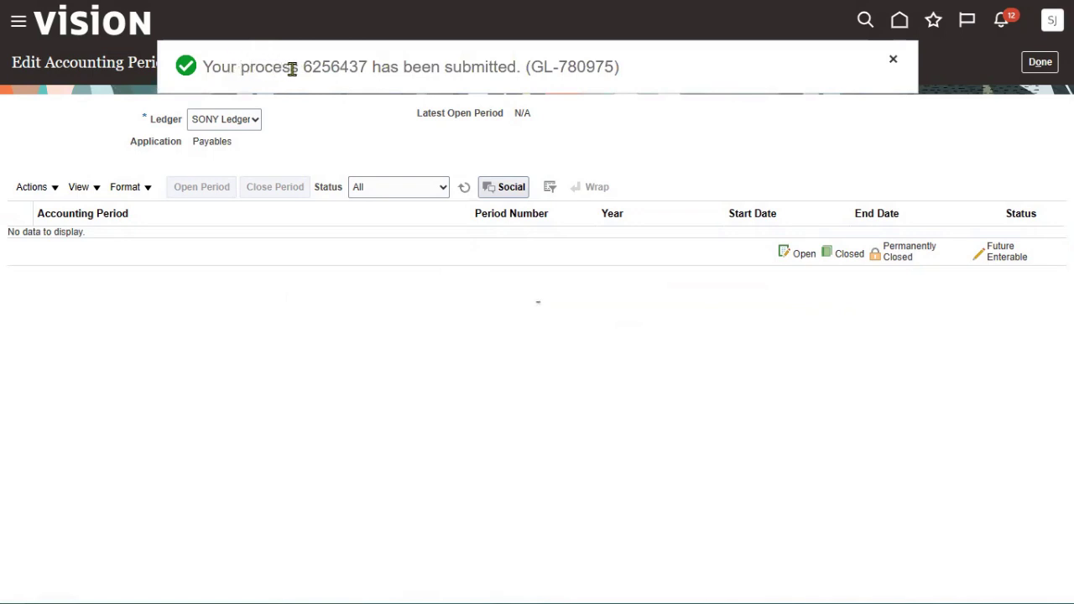
Refresh the accounting period statuses and select SONYSep-23 to check its status
left_click_drag(243, 67, 354, 74)
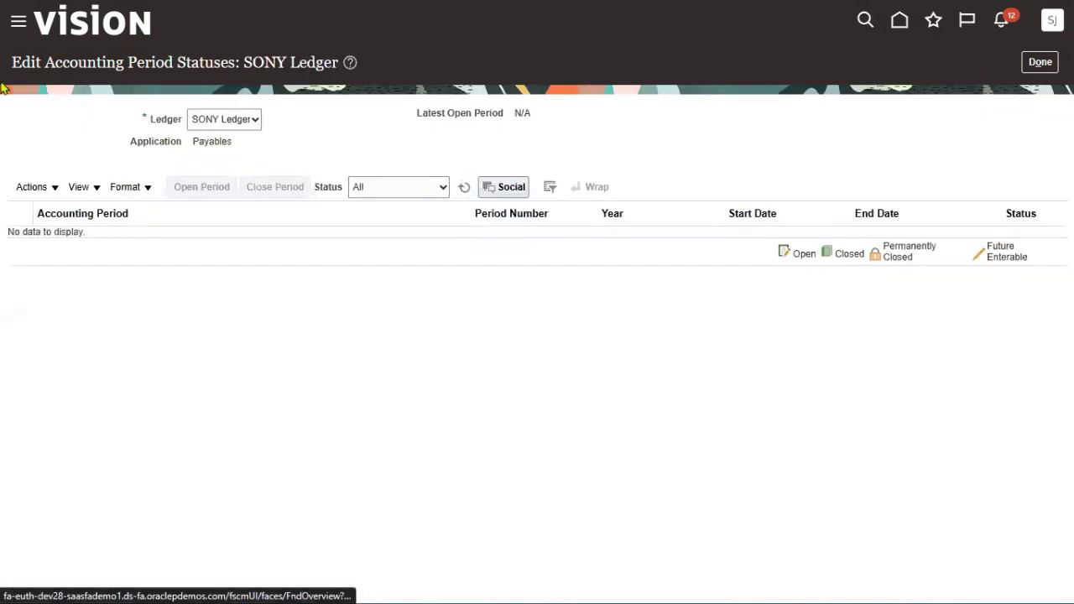
left_click(464, 186)
left_click(197, 266)
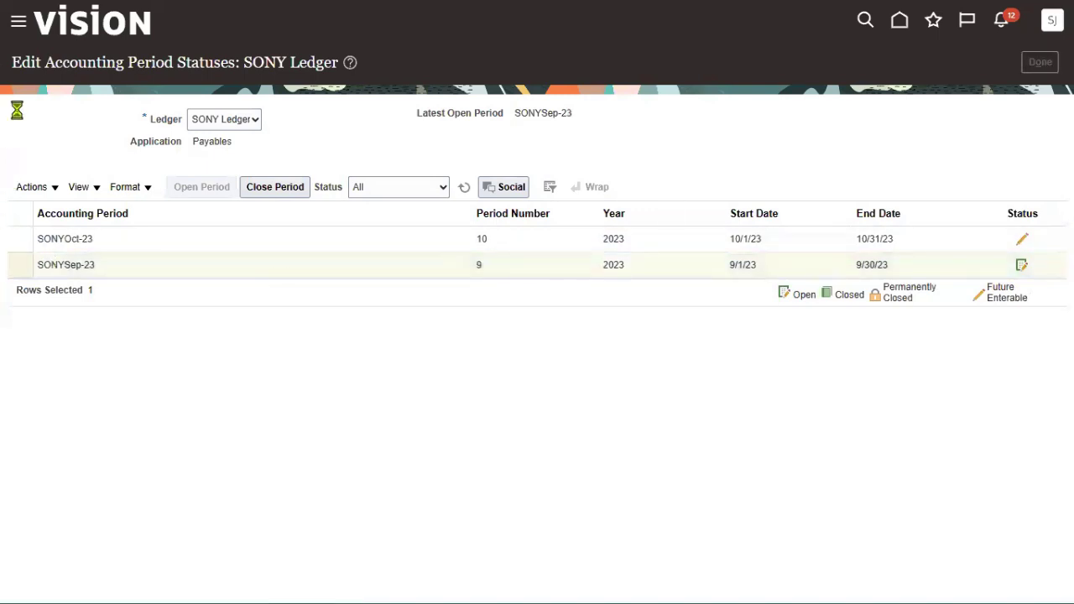
Go to Scheduled Processes among the navigator's tools
left_click(18, 25)
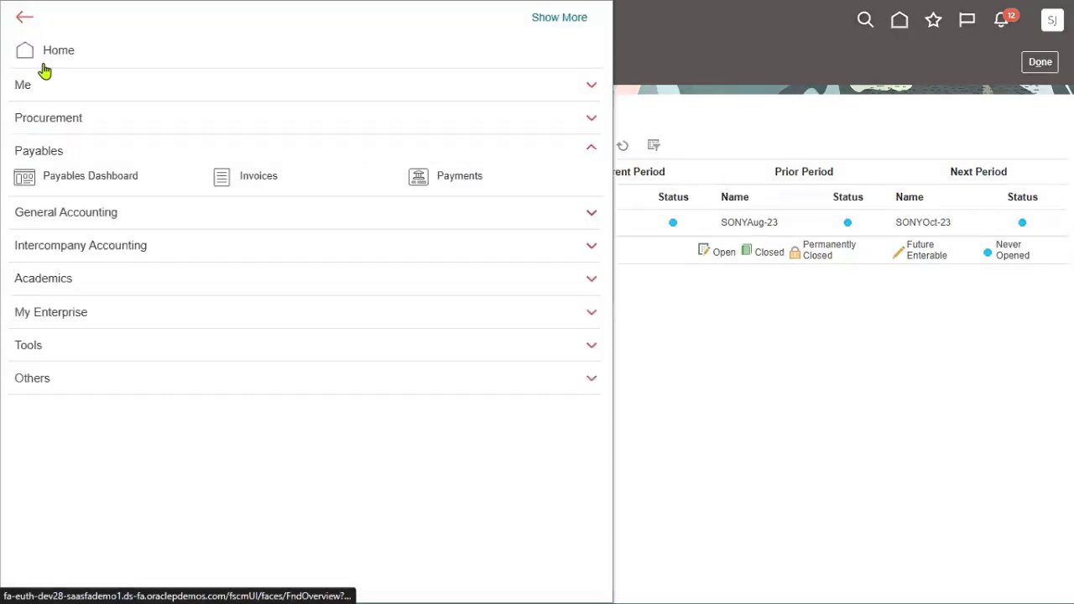
left_click(54, 346)
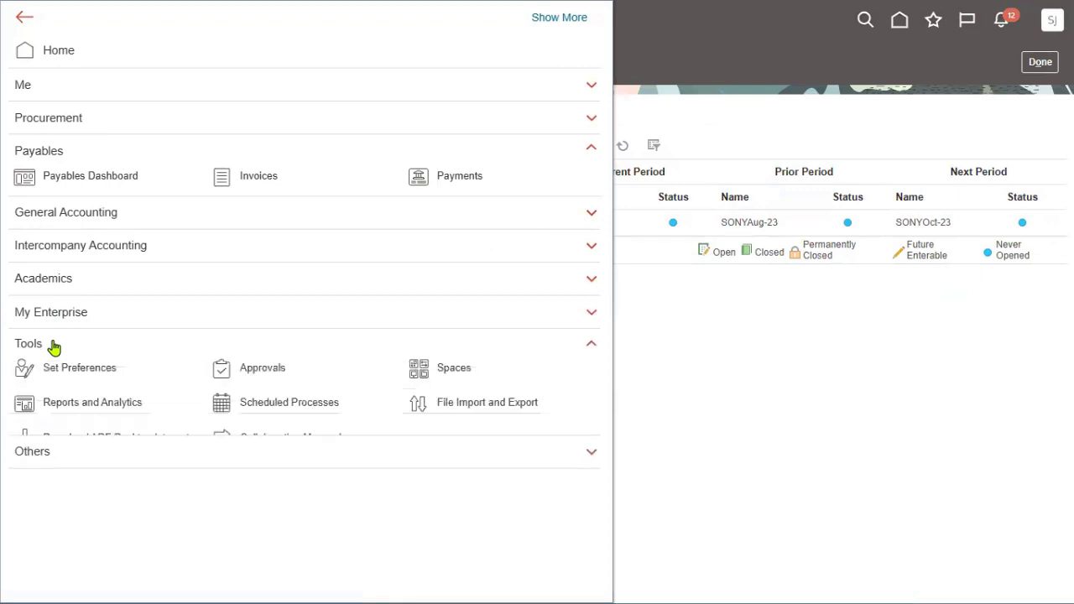
left_click(259, 405)
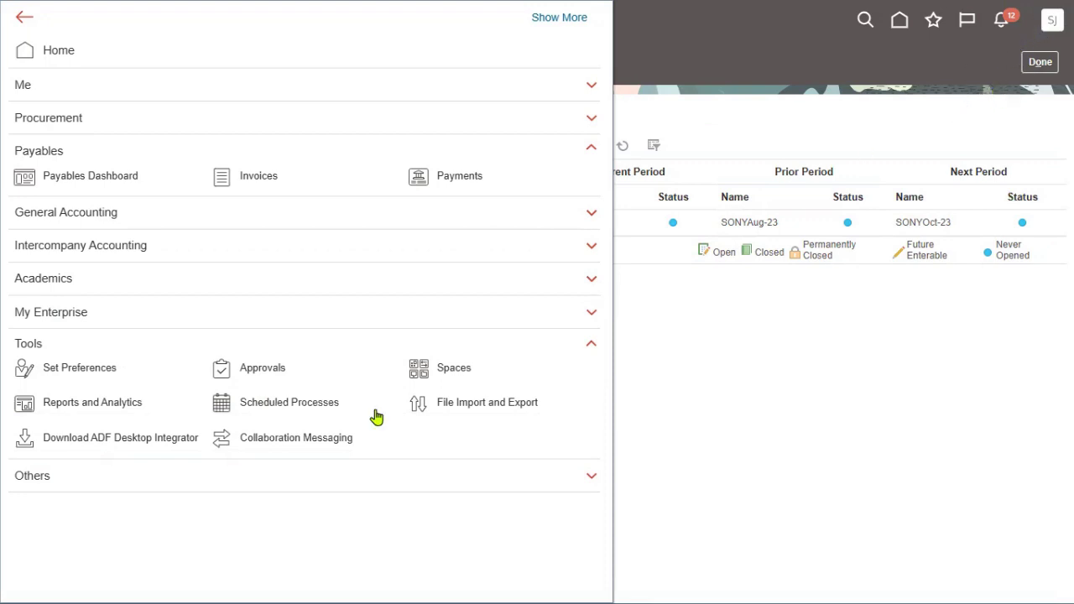
Leave the accounting periods without saving, open Scheduled Processes and refresh the list to check the Open Payables Accounting Period process status
left_click(267, 404)
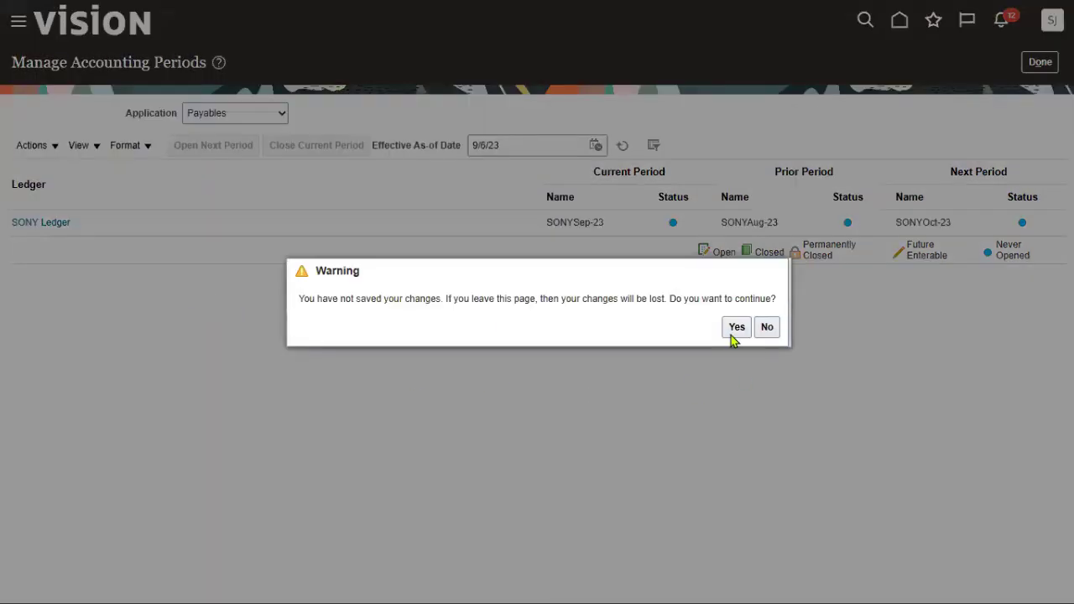
left_click(731, 334)
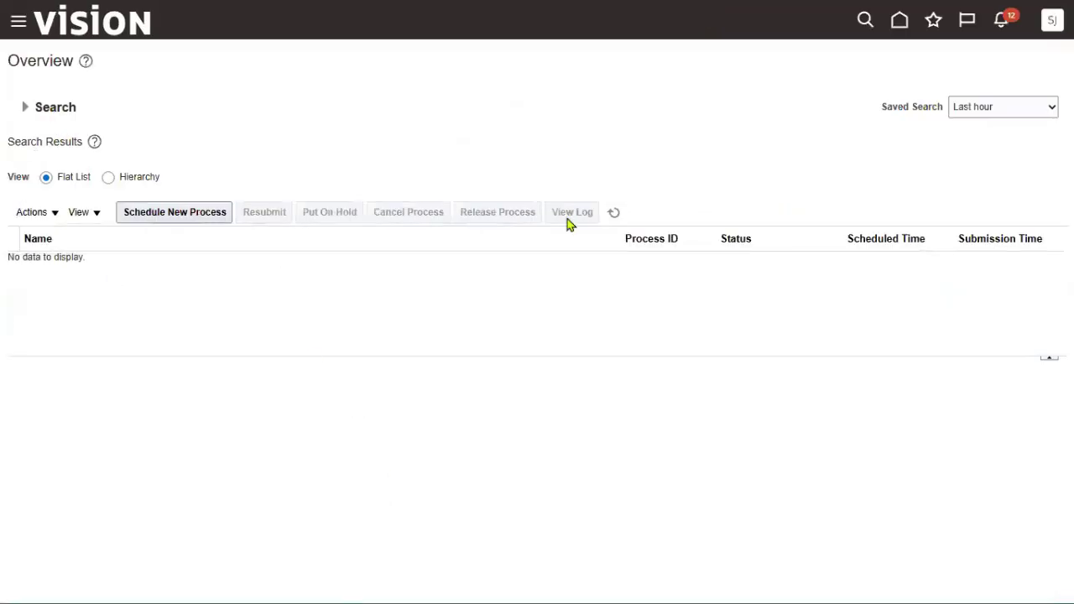
left_click(614, 212)
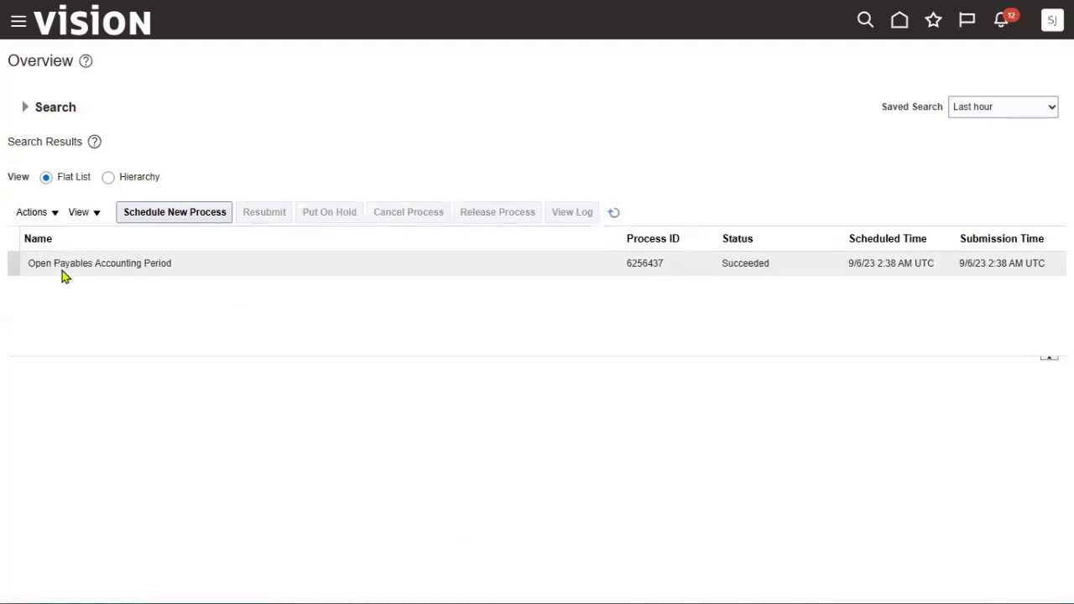
double_click(746, 265)
Go to the Payables invoices and start creating a new invoice
left_click(18, 25)
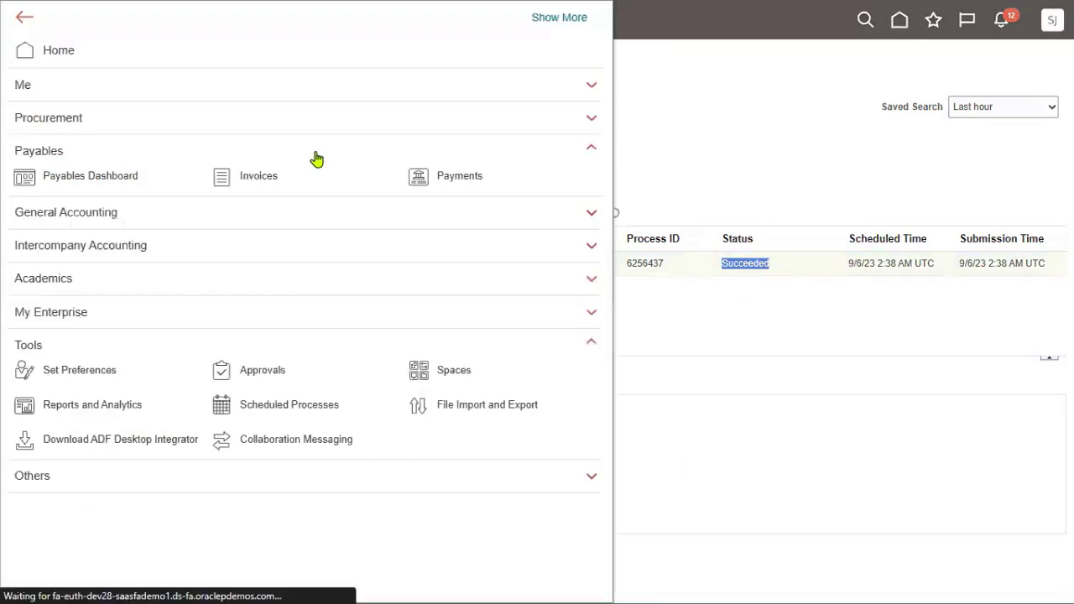
left_click(260, 177)
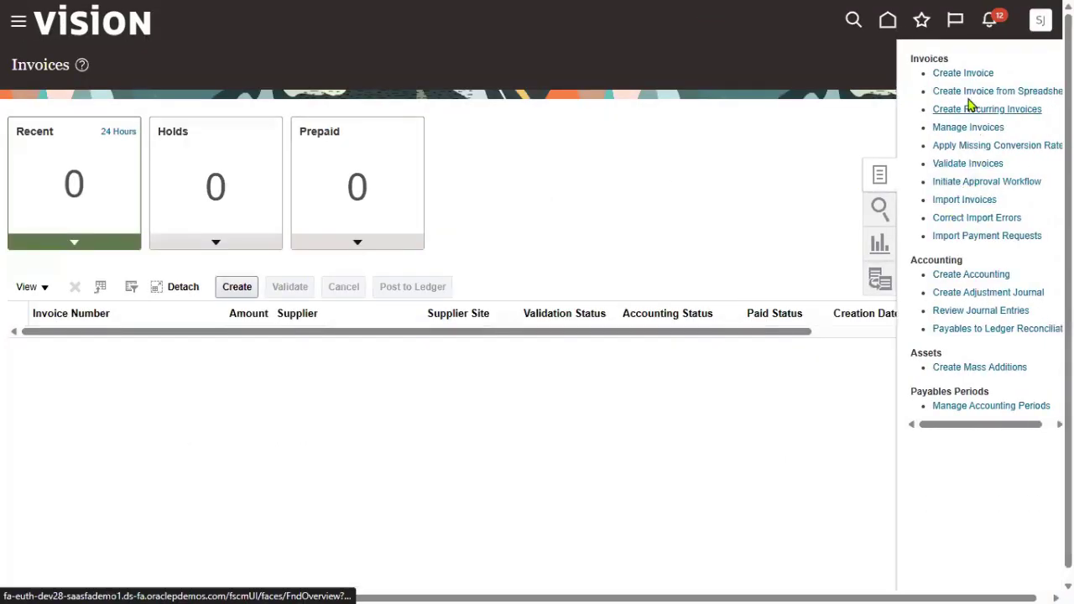
left_click(962, 75)
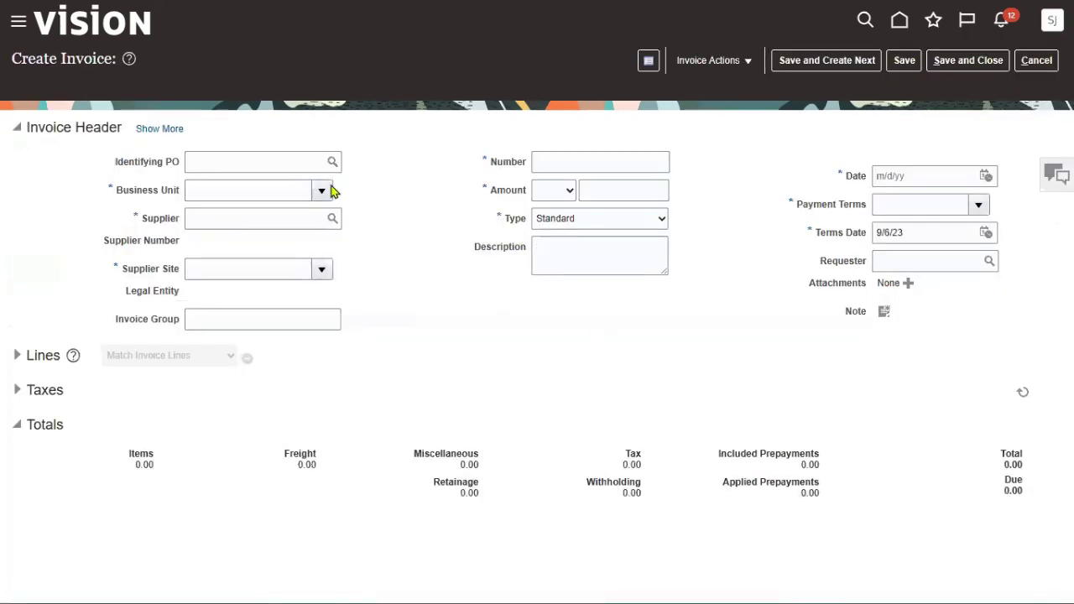
Set the invoice's business unit to SONY_NY_BU and its supplier to SONY Supplier
left_click(324, 192)
left_click(295, 241)
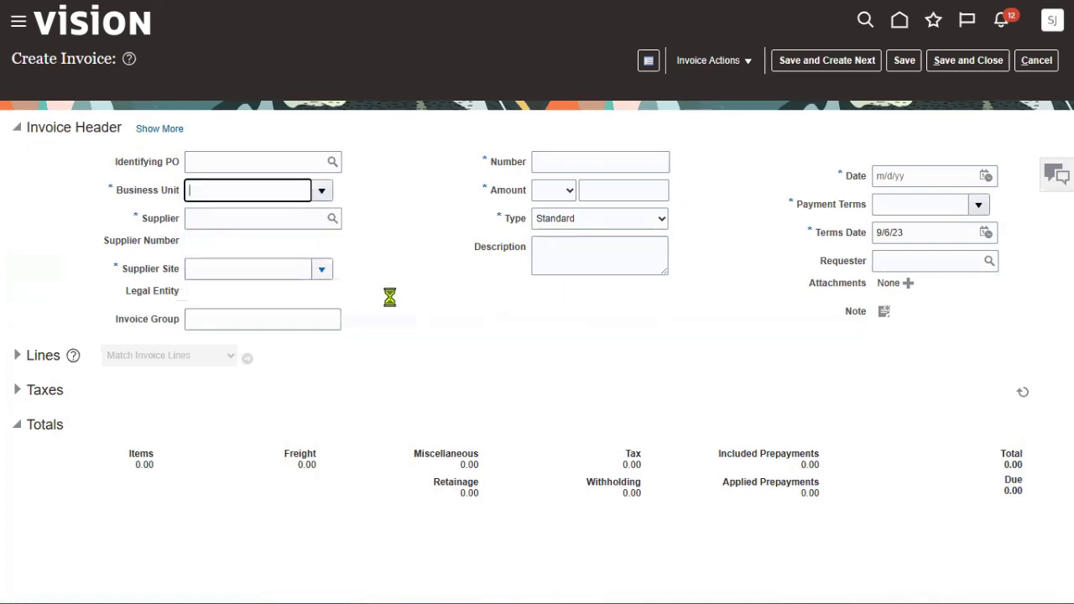
left_click(323, 220)
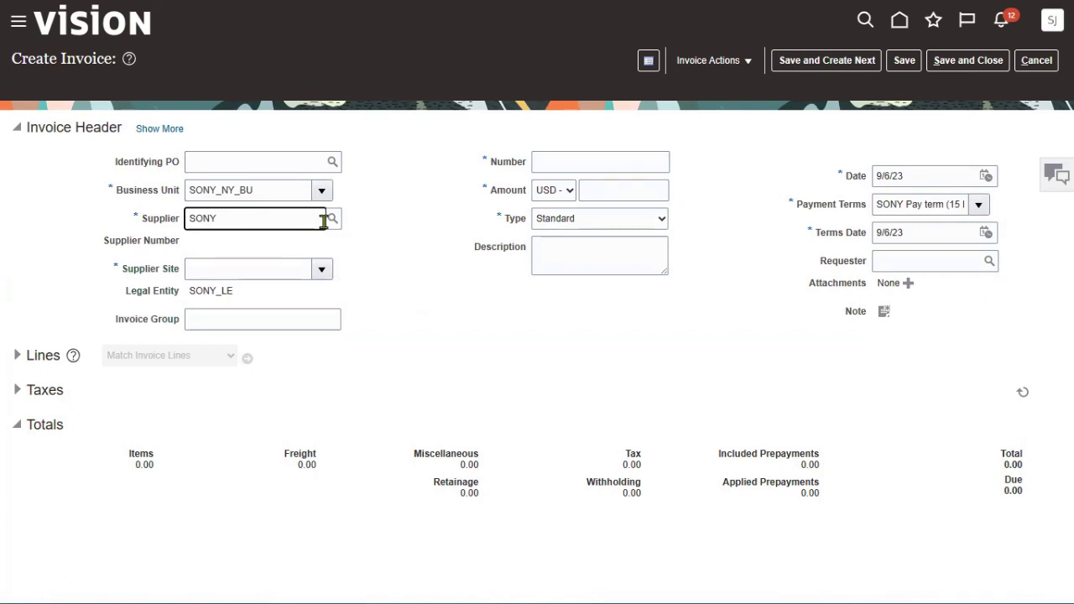
left_click(339, 249)
Expand the invoice header and review the accounting date and liability distribution in its accounting details, returning to the general details
left_click(147, 129)
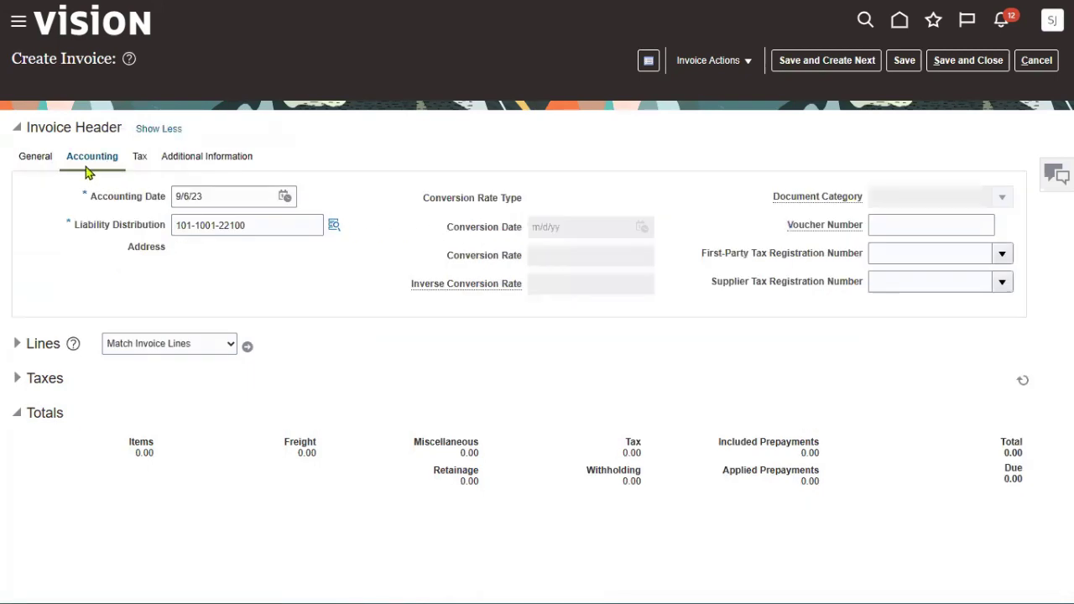
left_click_drag(90, 198, 164, 203)
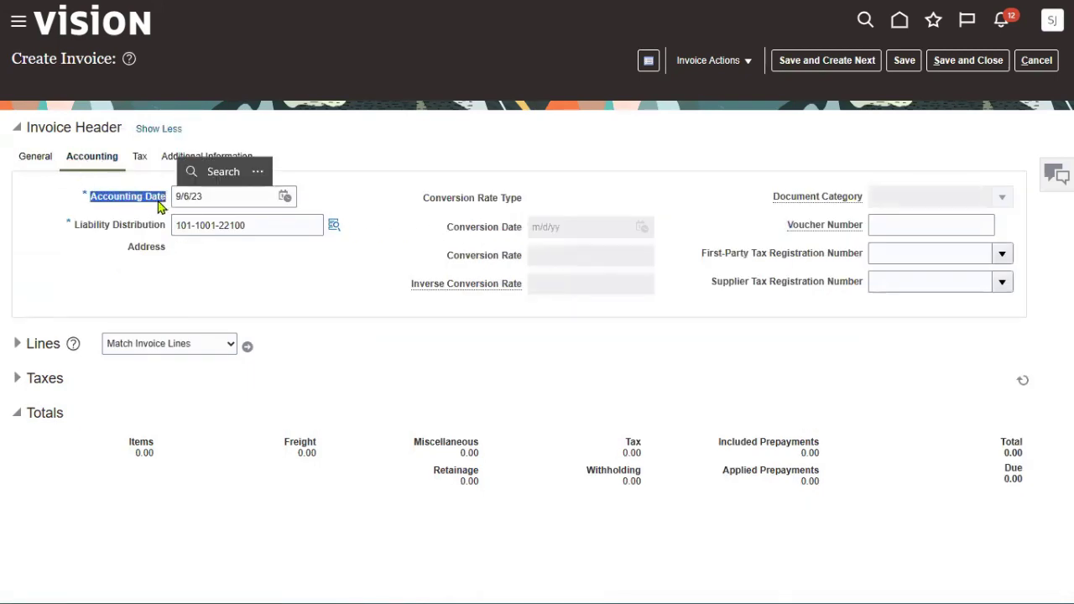
left_click_drag(76, 227, 163, 230)
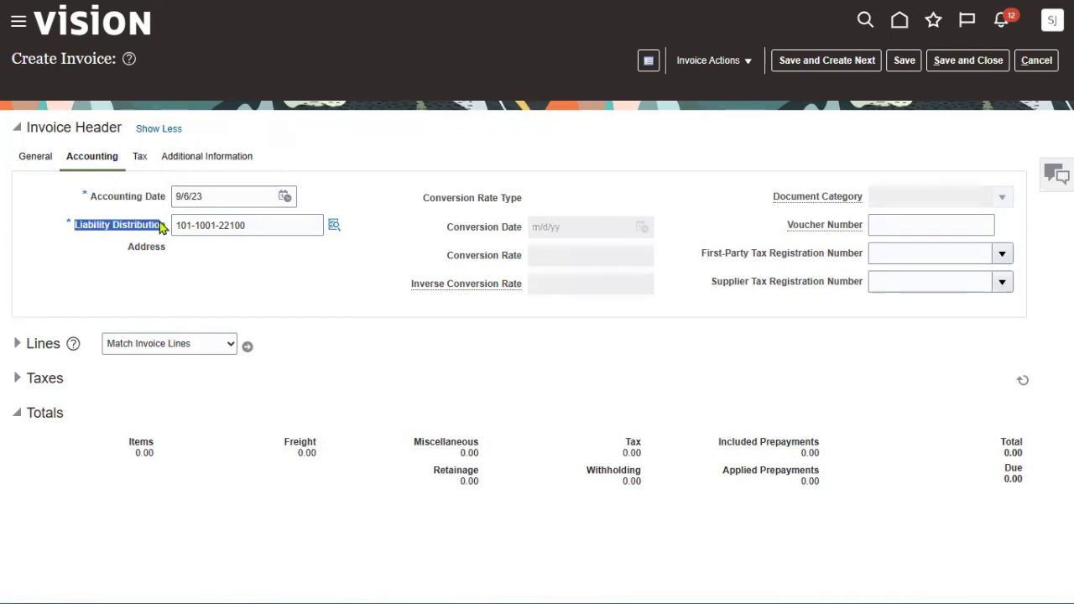
left_click(48, 158)
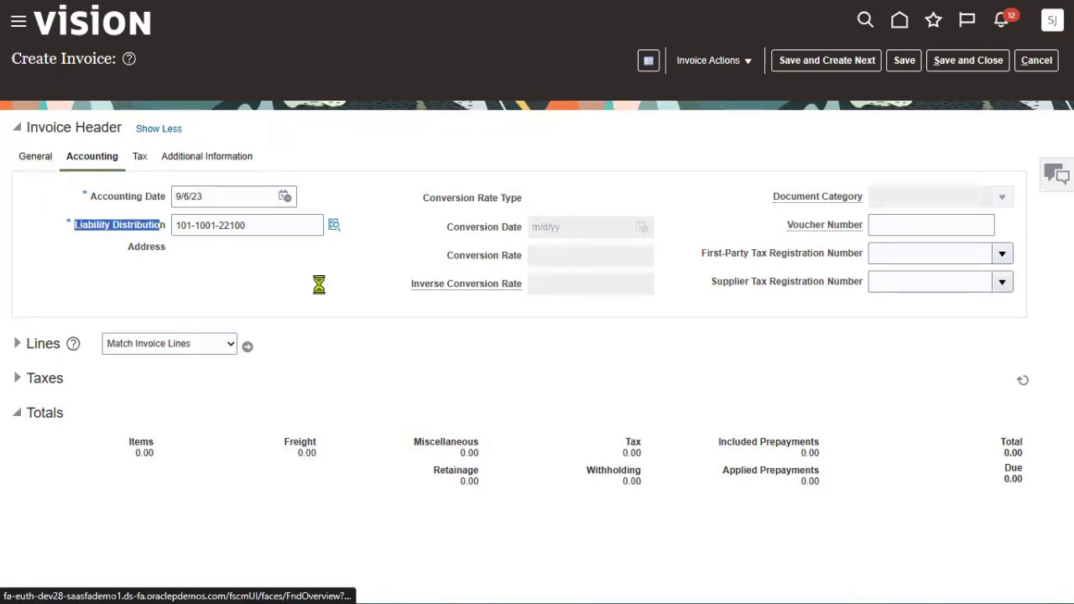
Enter A1 as the invoice number and 800 USD as the invoice amount
left_click(636, 198)
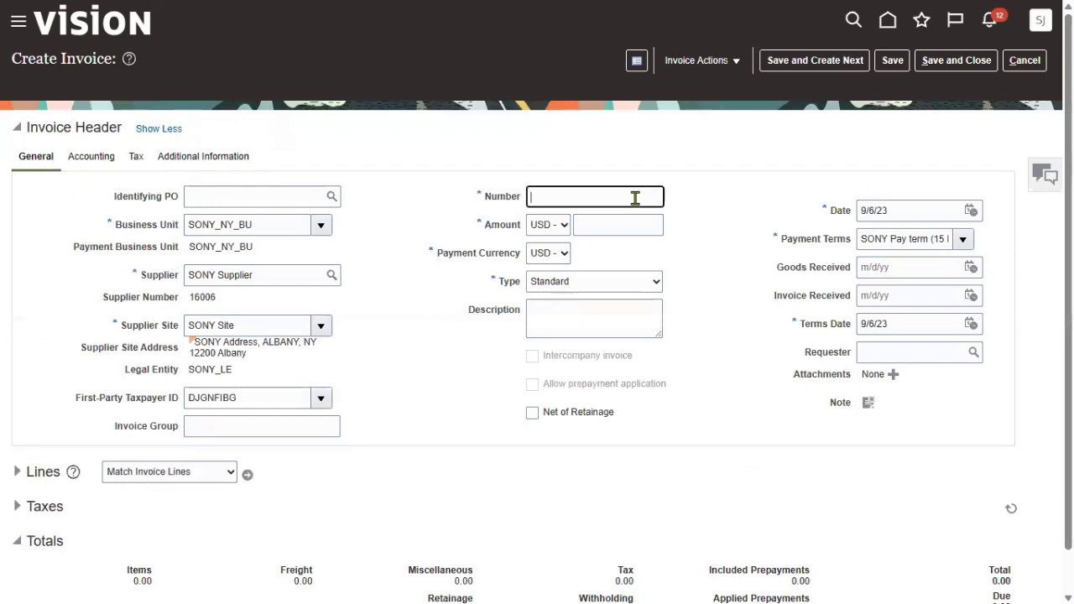
type("A1")
key("Tab")
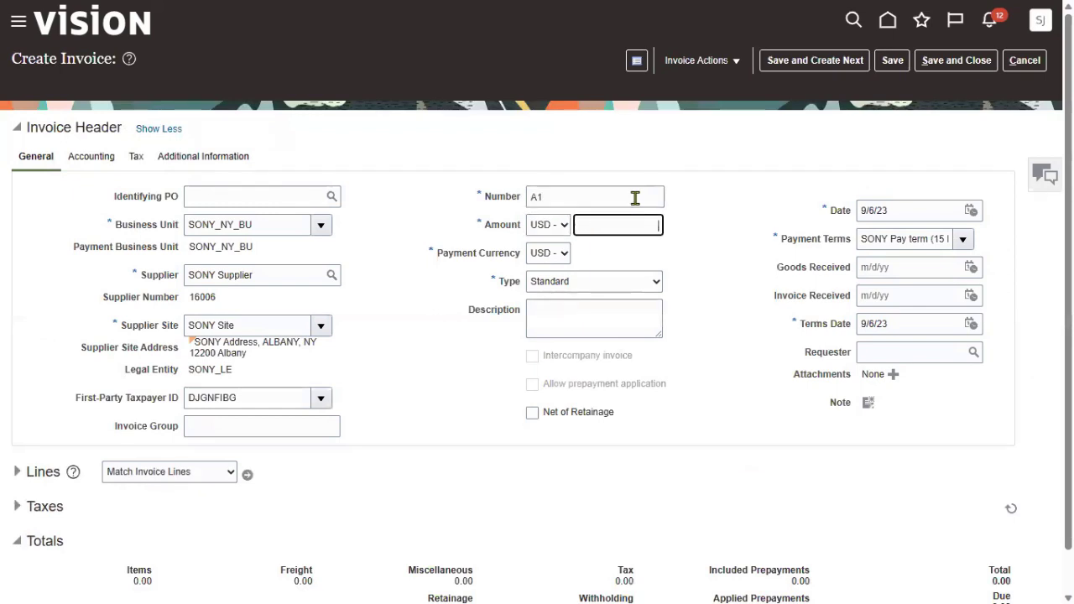
type("800")
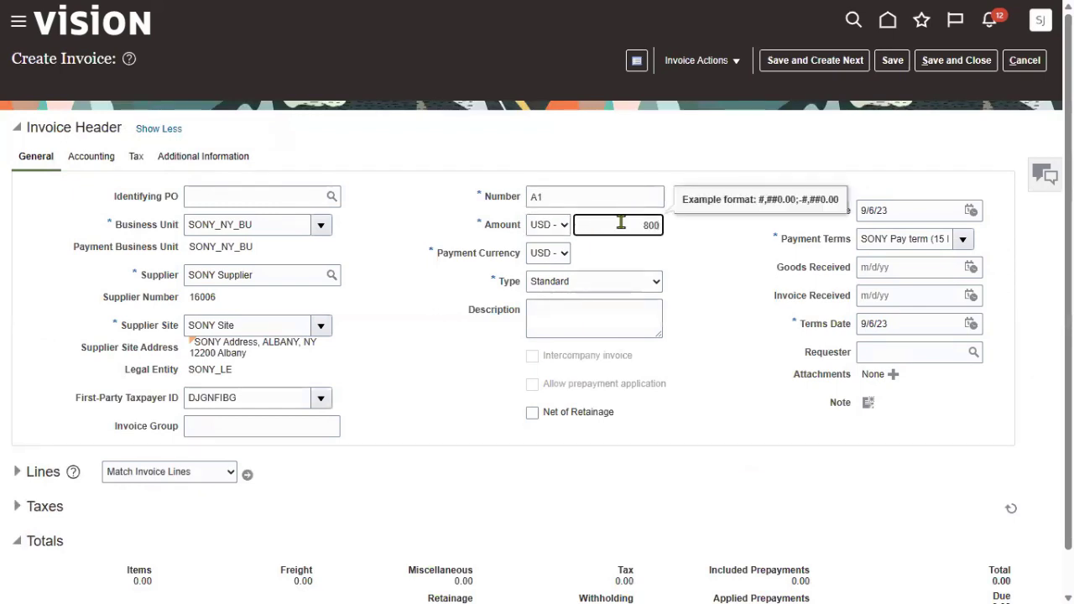
left_click(413, 360)
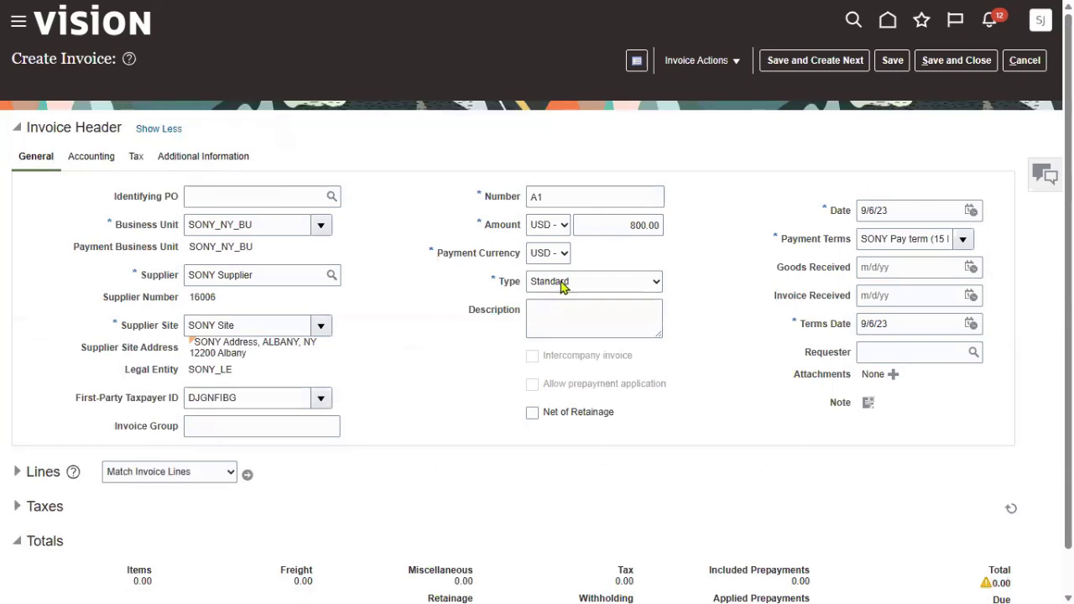
Expand the invoice lines and enter an amount of 800 on the first item line
left_click(18, 472)
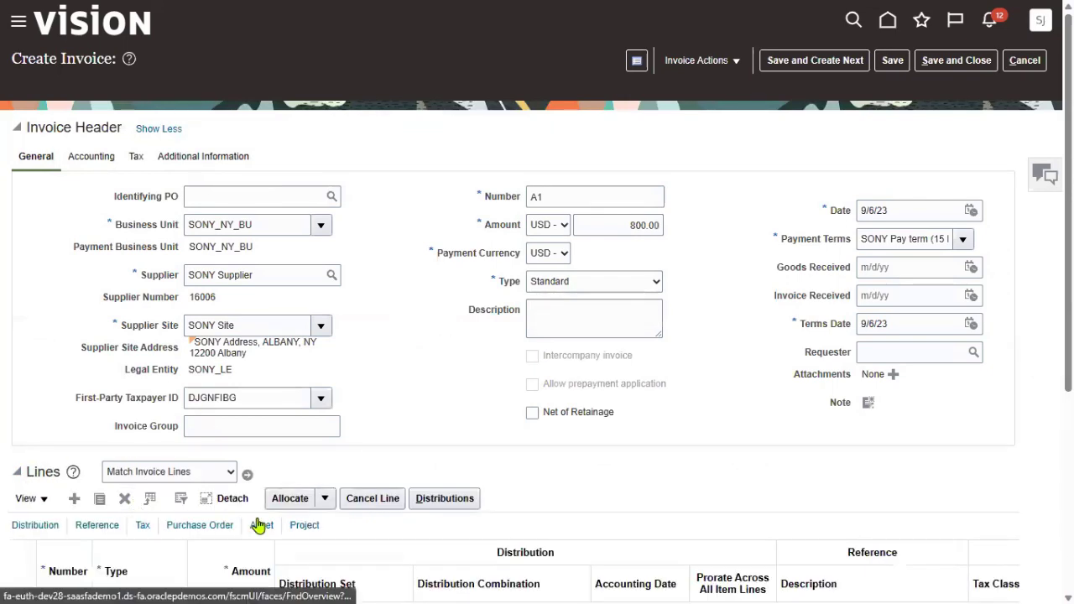
scroll(257, 526, "down", 1)
left_click(236, 532)
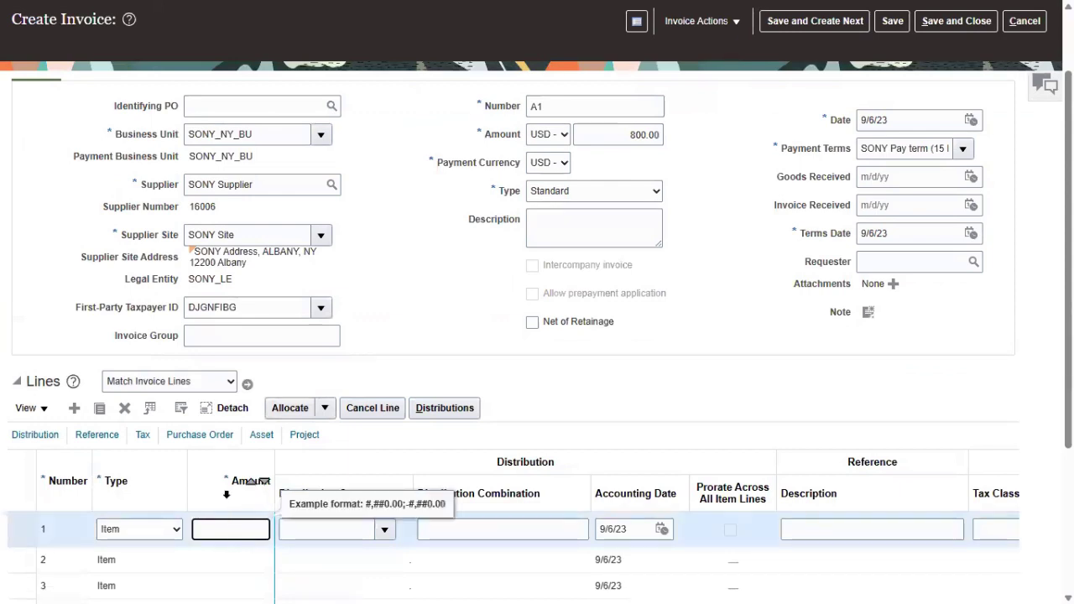
type("800")
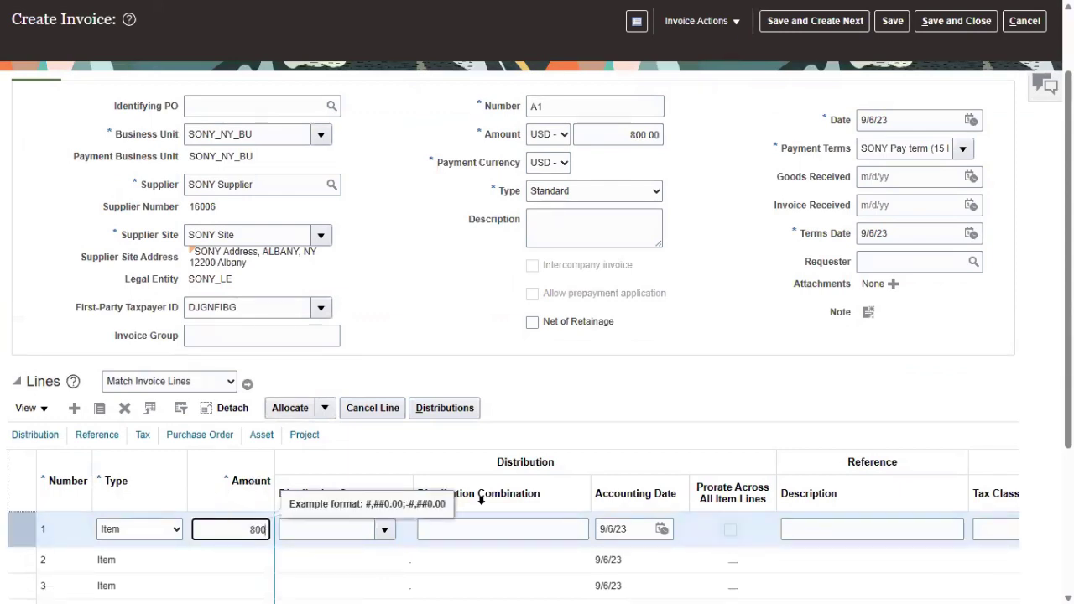
Open the segments of line 1's distribution combination and choose company 101 and department 1001 Finance
left_click(479, 527)
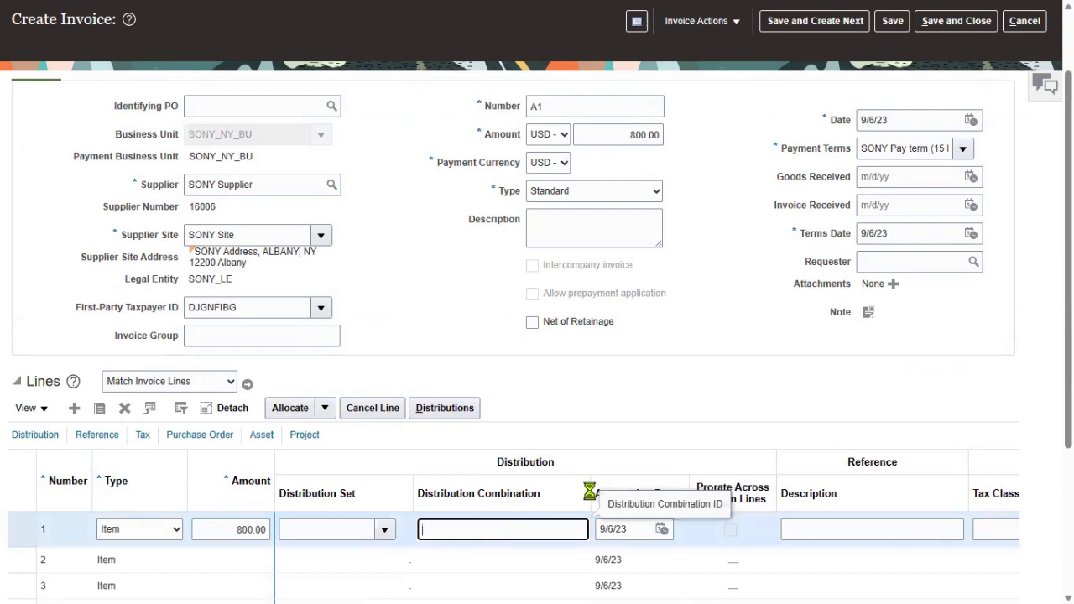
left_click_drag(589, 488, 634, 492)
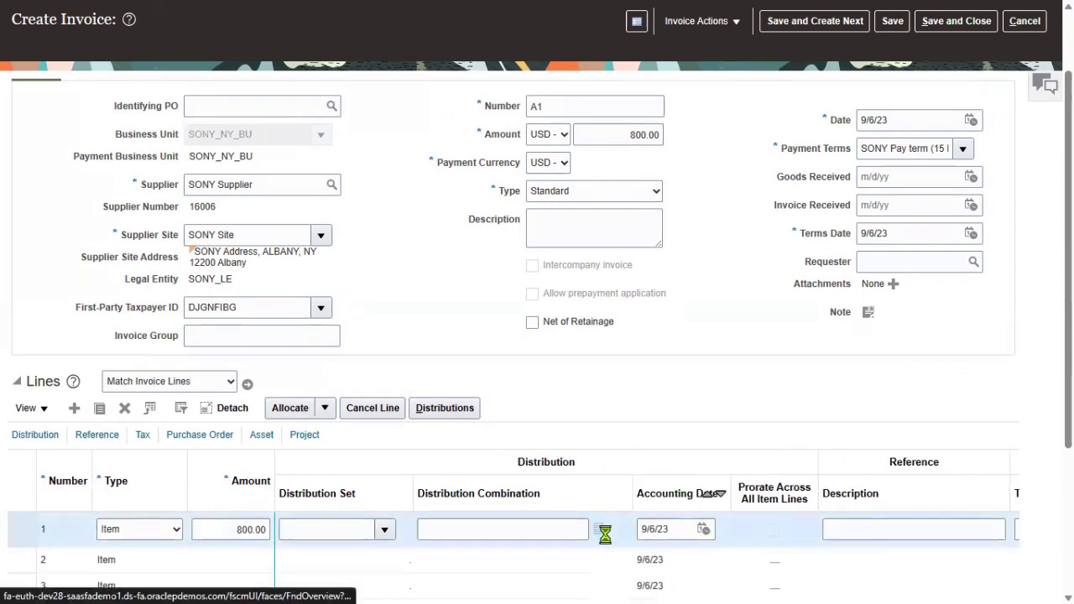
left_click(601, 530)
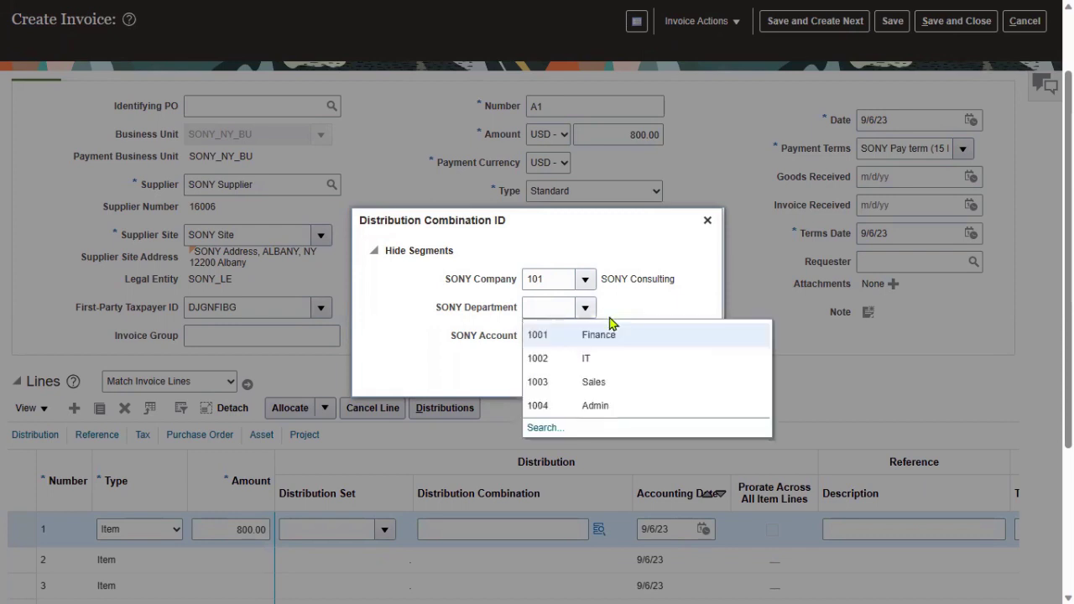
left_click(609, 333)
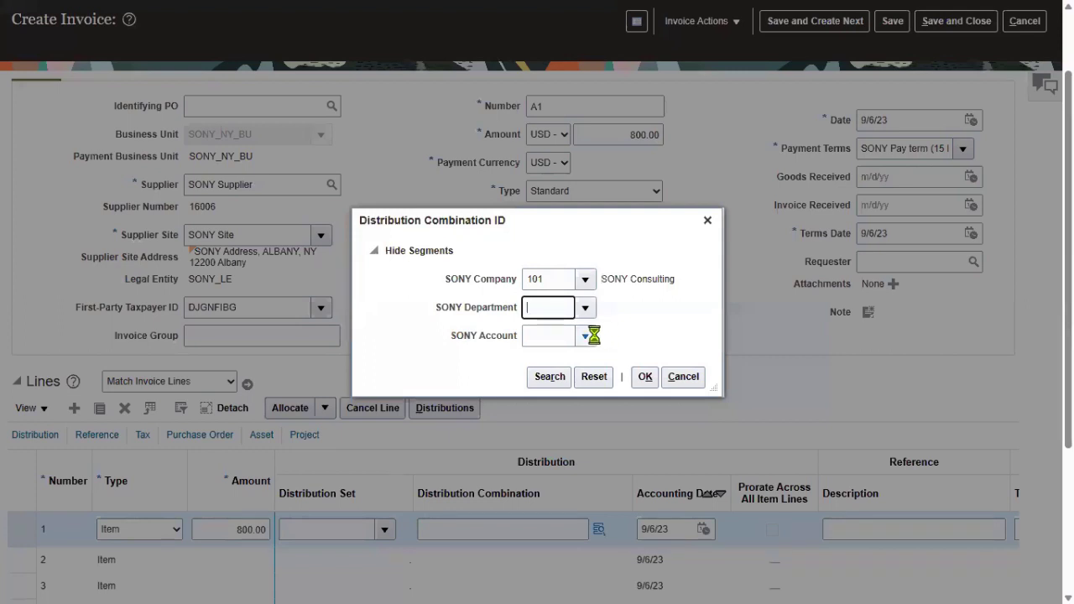
Search the accounts by the description "Fur", choose 15140 Furnitures & Fixtures and accept the distribution combination for line 1
left_click(591, 337)
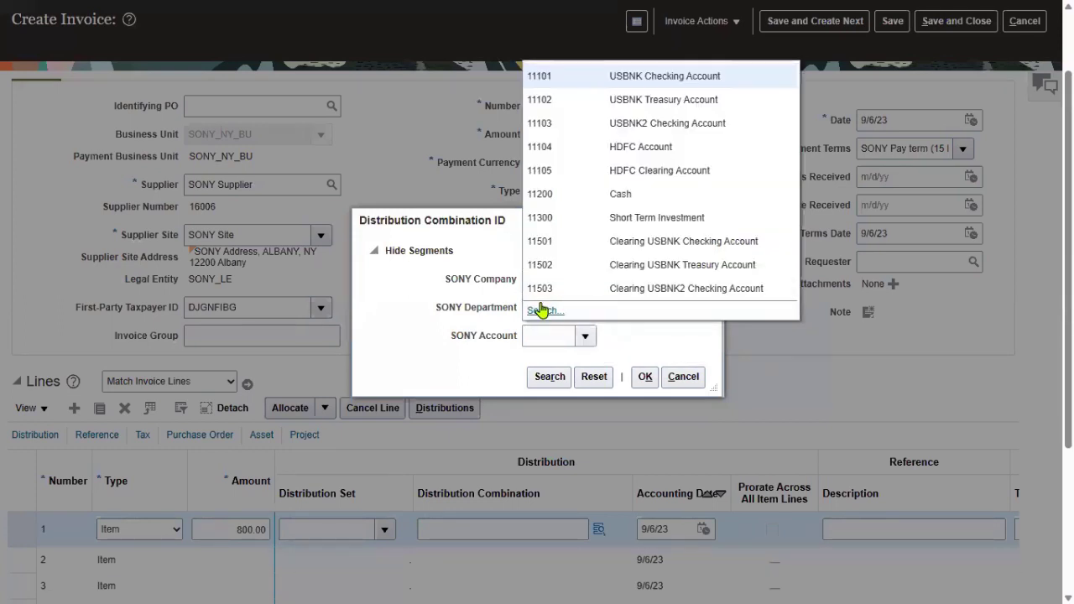
left_click(541, 310)
left_click(546, 303)
type("Fur")
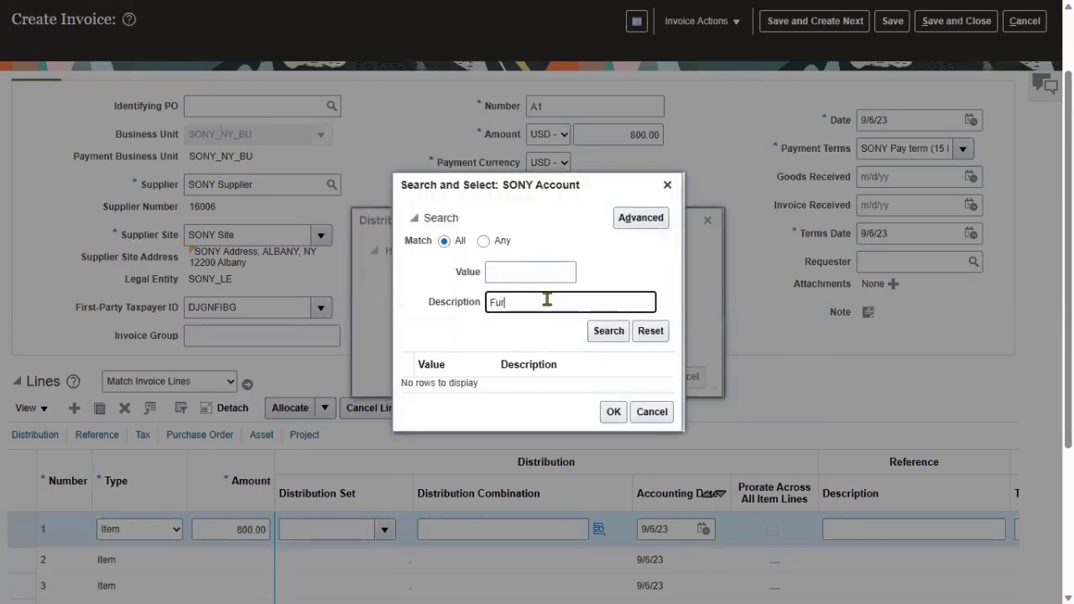
key("Return")
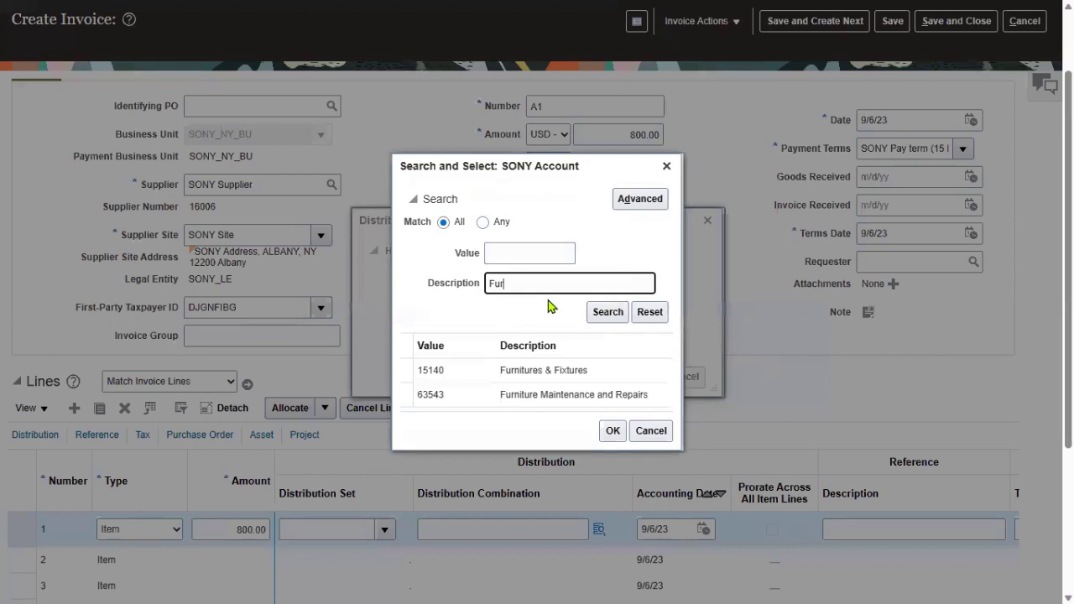
left_click(547, 371)
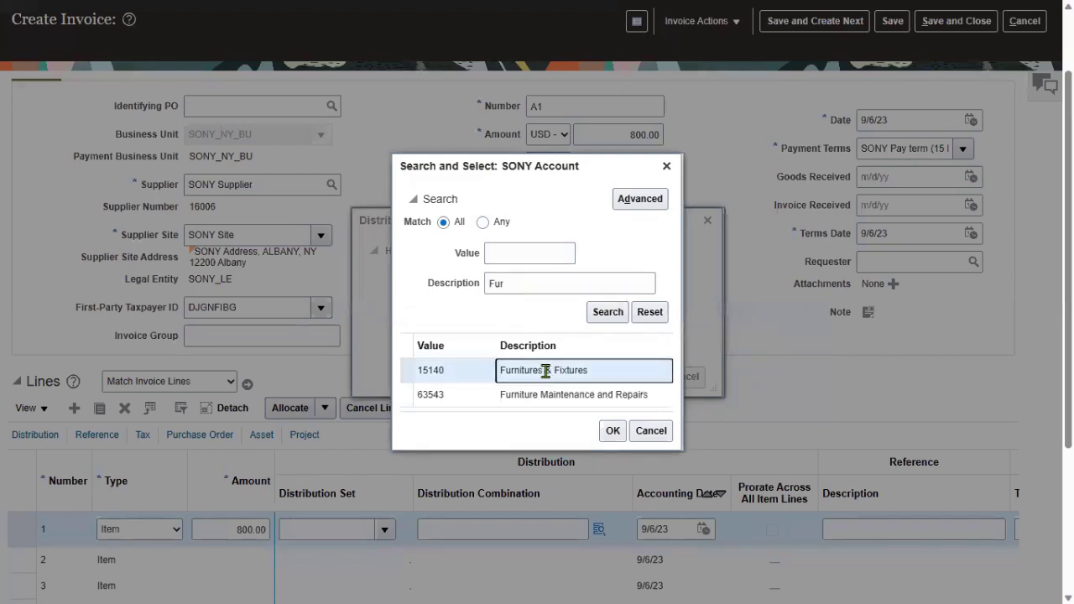
left_click(613, 433)
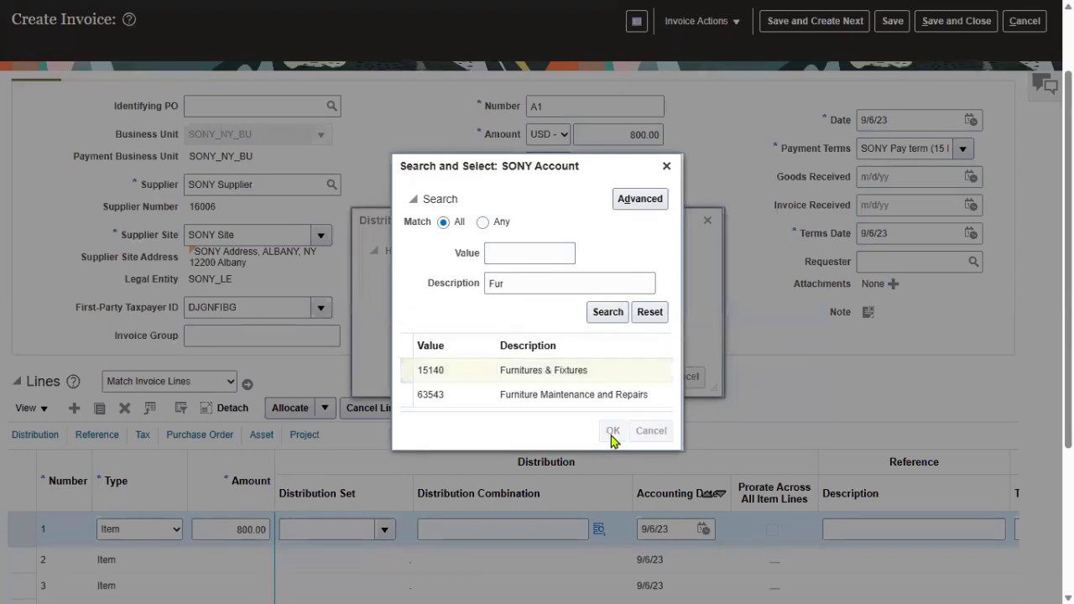
left_click(645, 376)
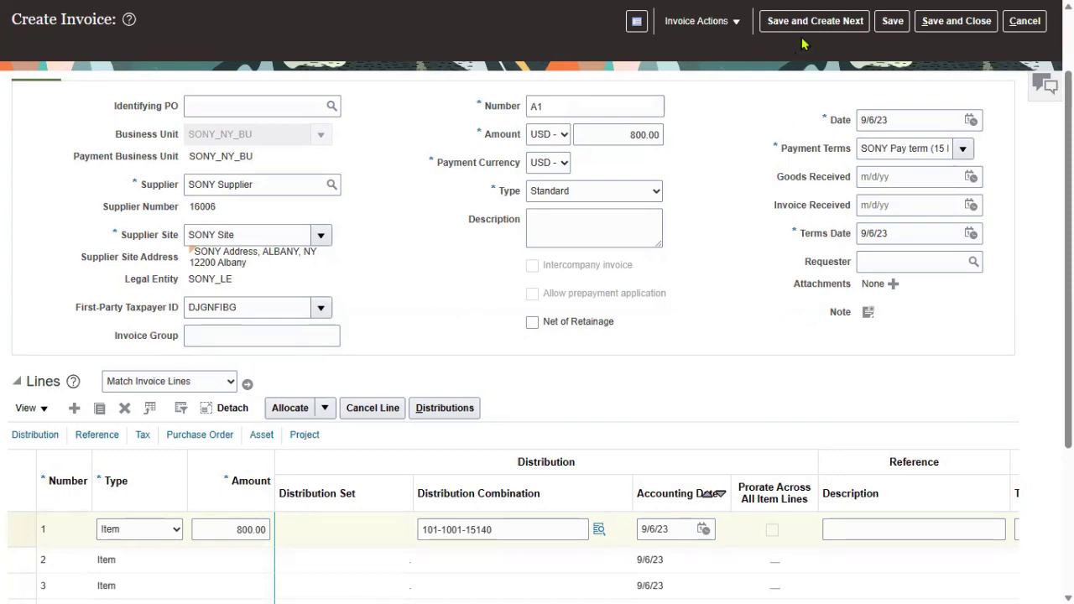
Validate the invoice A1
scroll(815, 240, "up", 2)
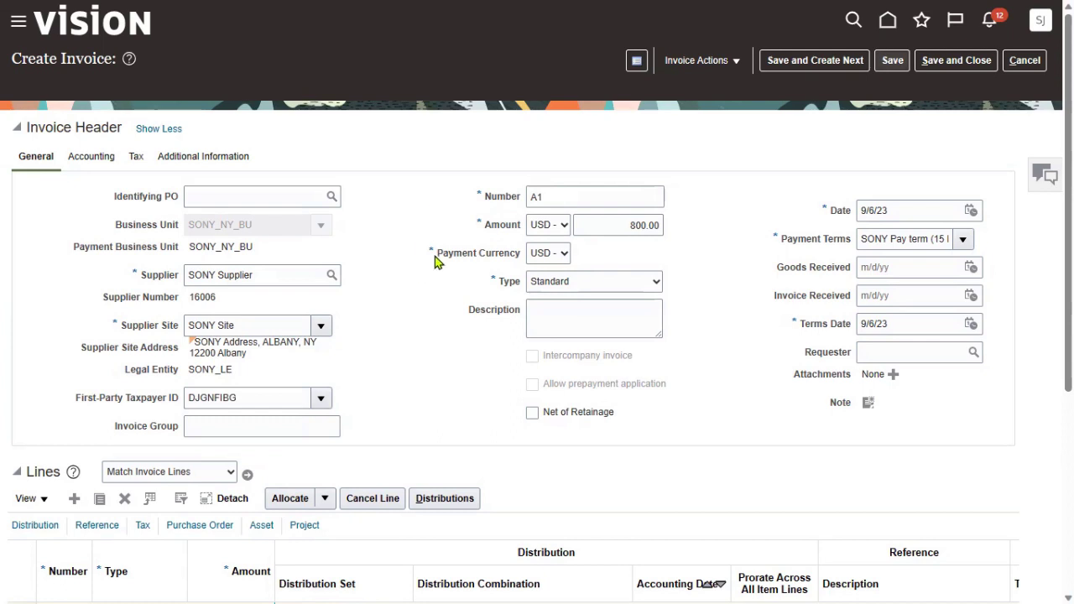
left_click(705, 64)
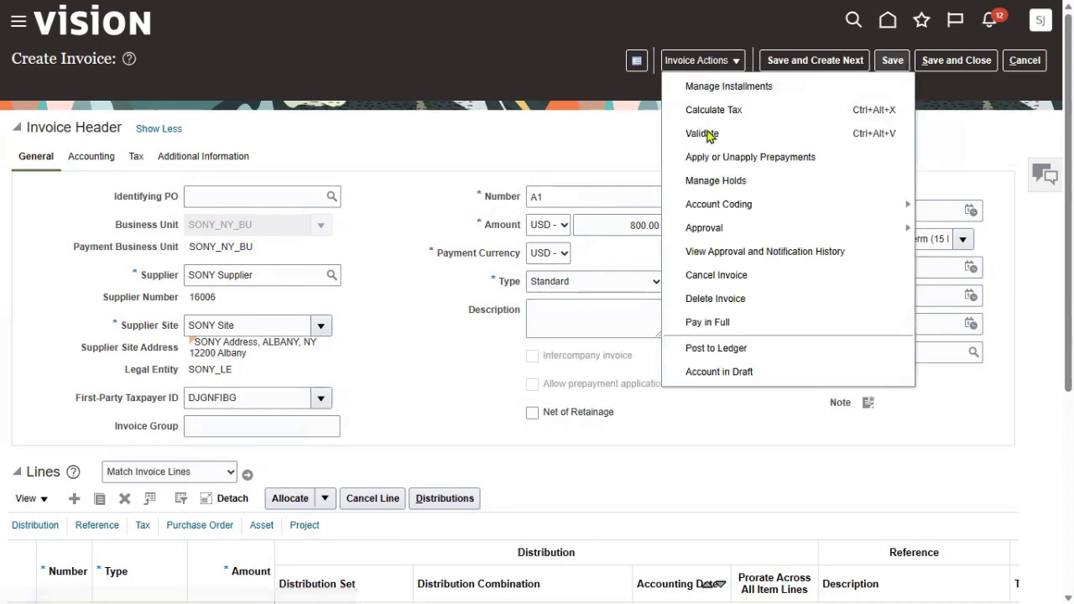
left_click(711, 134)
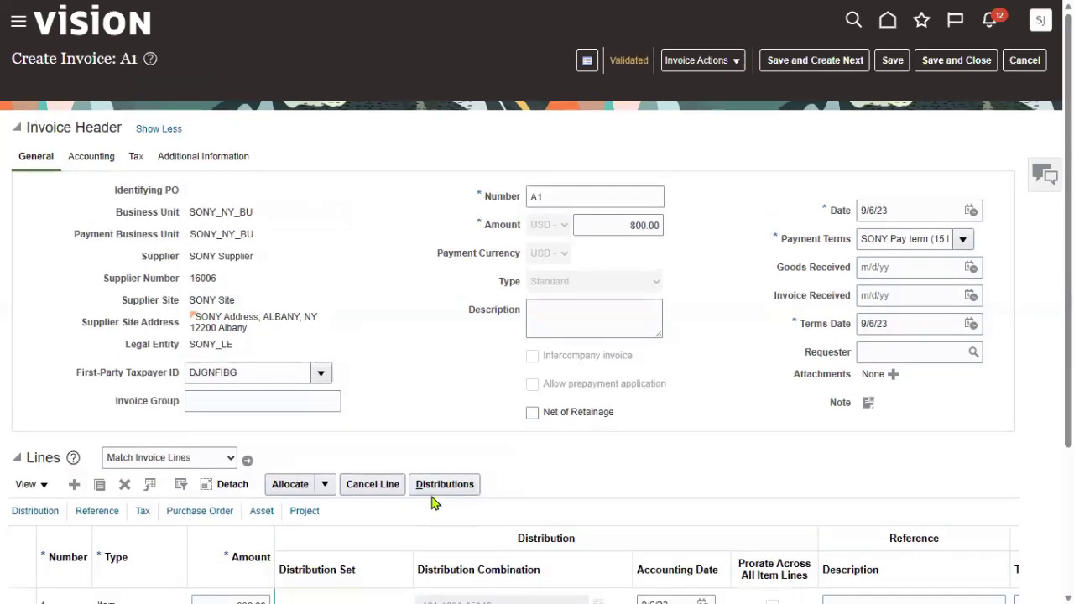
Open the invoice's status summary to check its accounting status, and post the invoice to the ledger
left_click(629, 64)
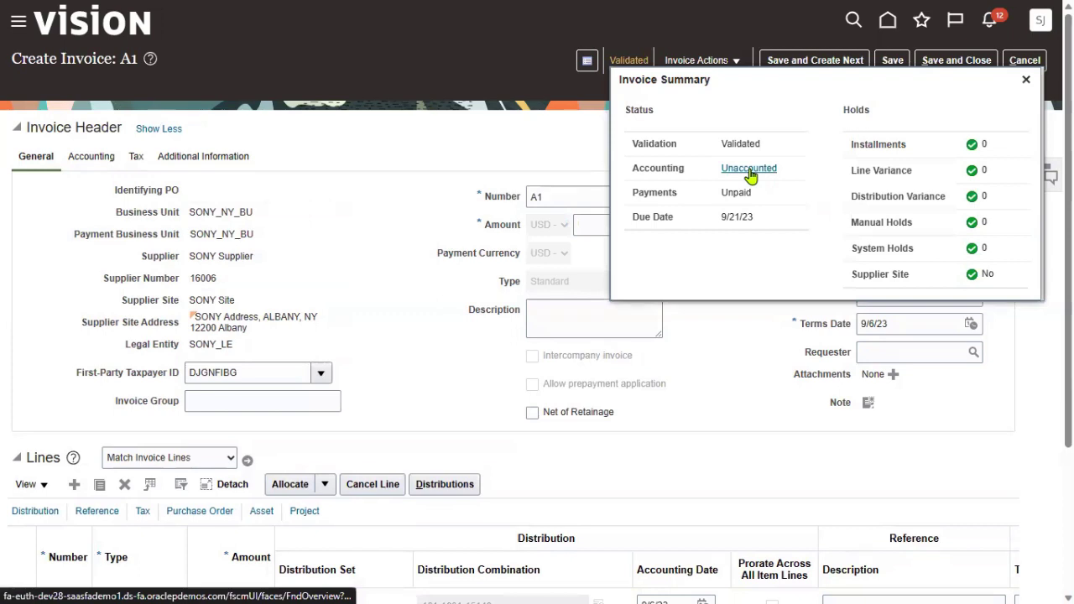
left_click(706, 60)
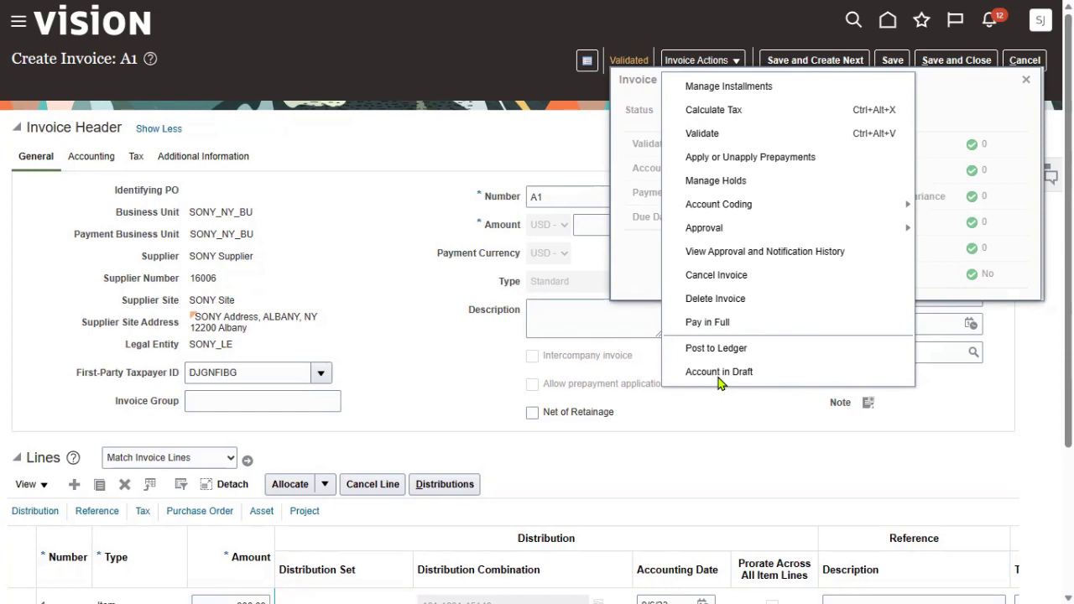
left_click(712, 348)
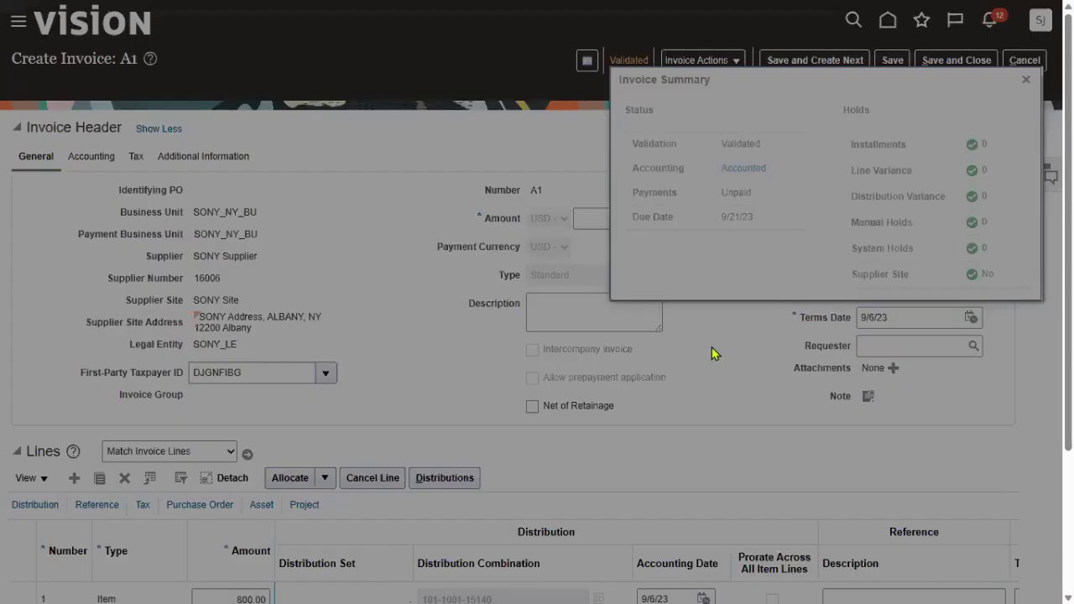
Open the accounting lines of invoice A1 and examine the class and the debit or credit amount of each line
left_click(572, 333)
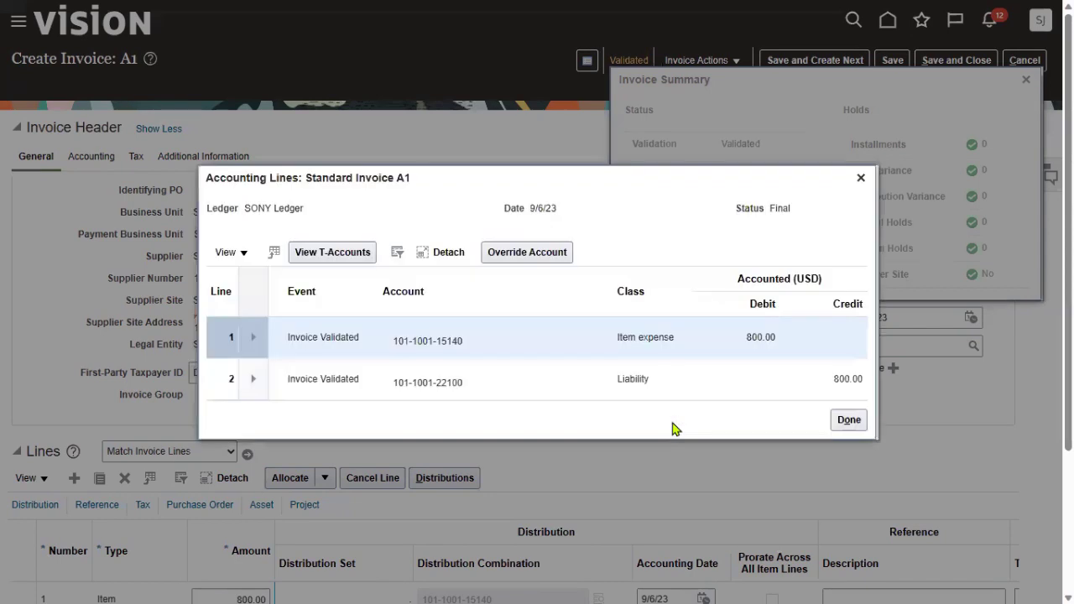
left_click_drag(618, 335, 678, 337)
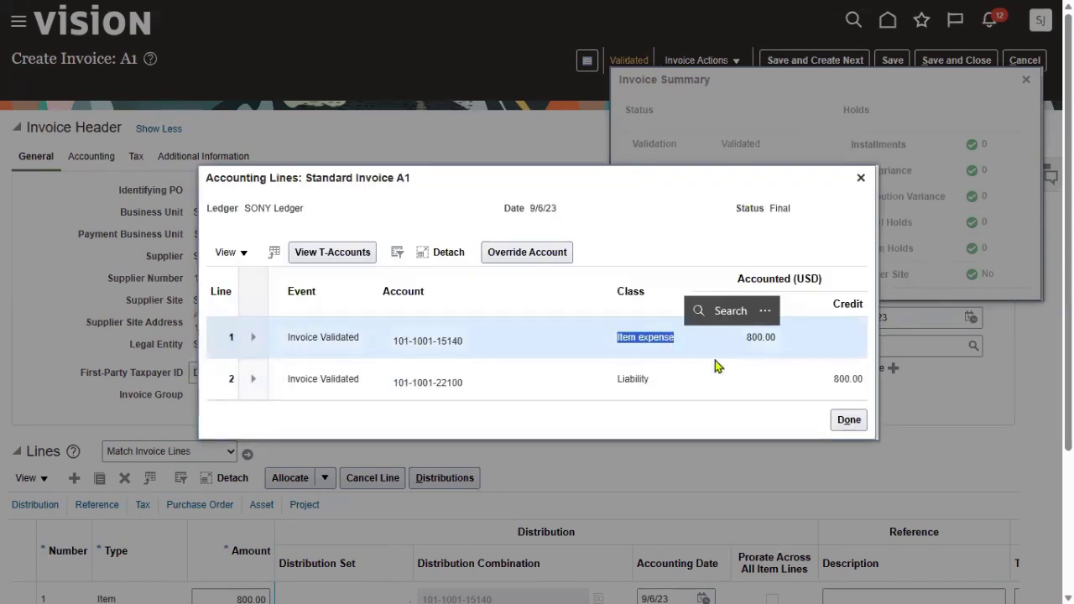
left_click(632, 383)
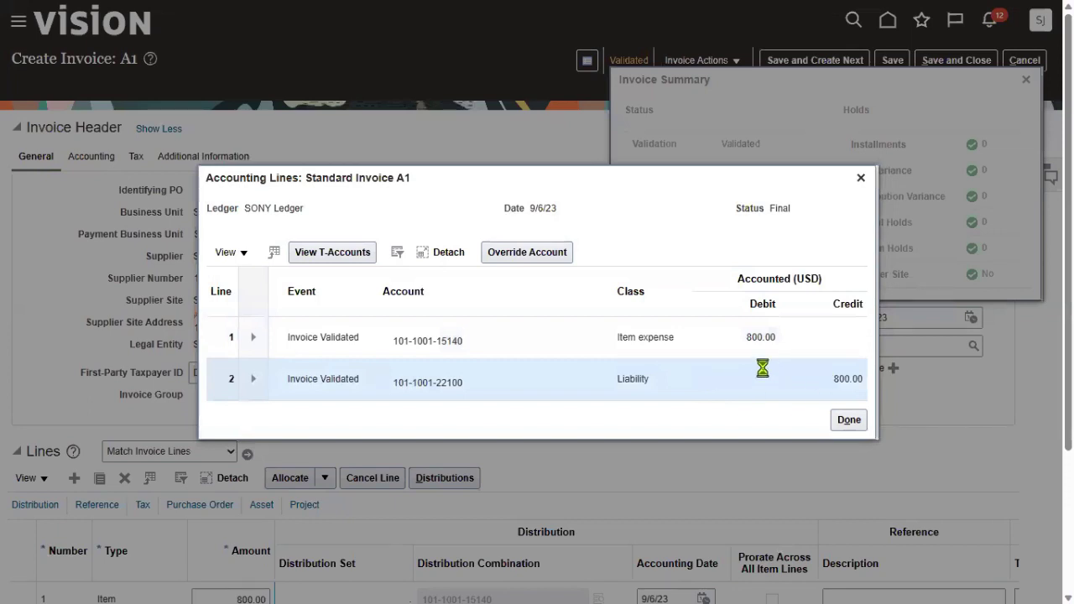
left_click(643, 335)
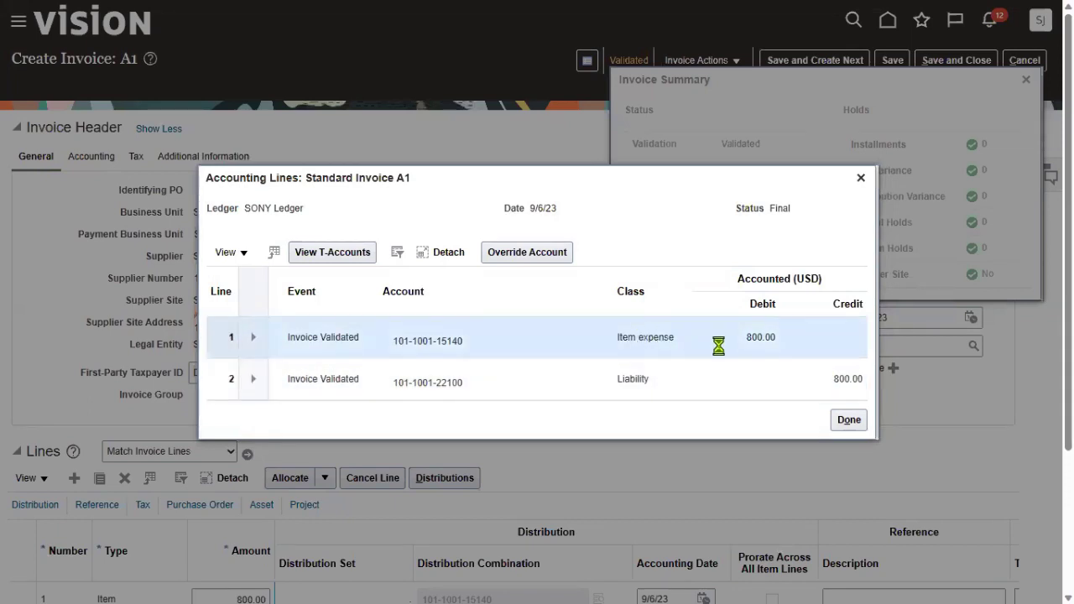
left_click_drag(747, 338, 774, 339)
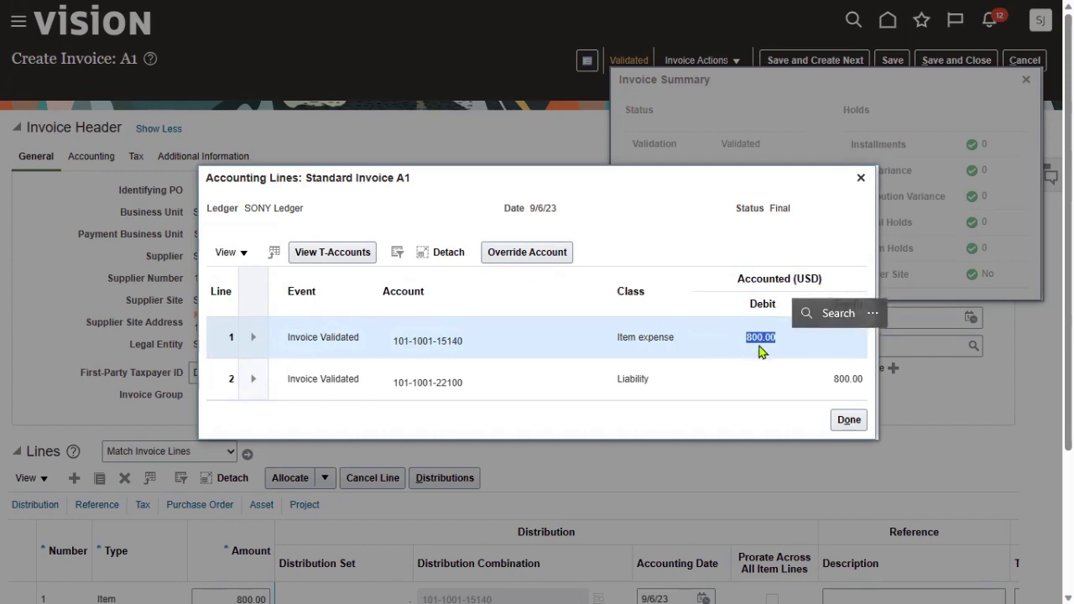
left_click(837, 379)
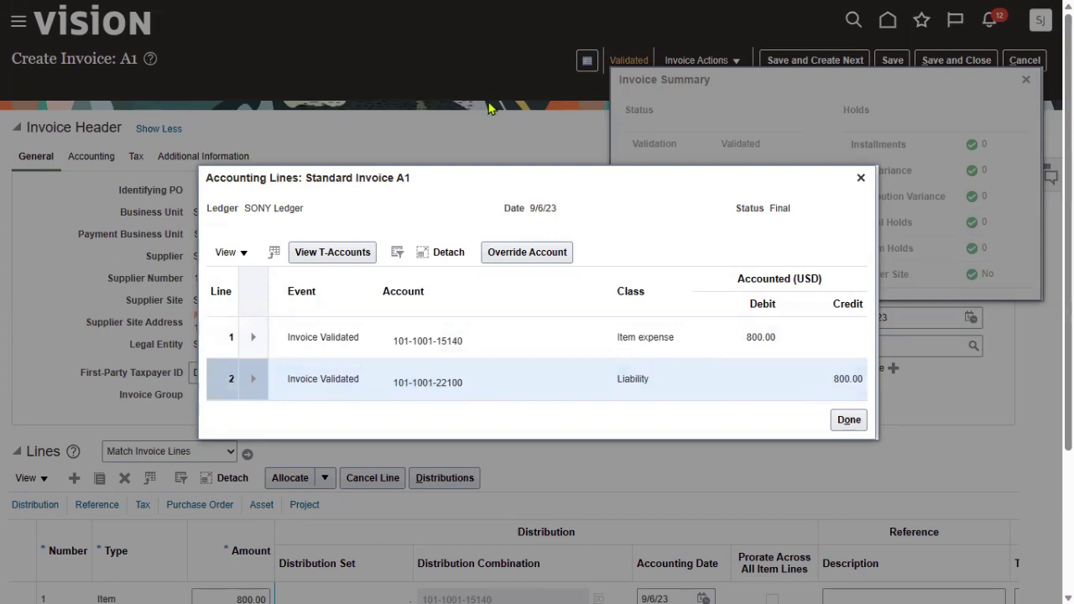
mouse_move(601, 32)
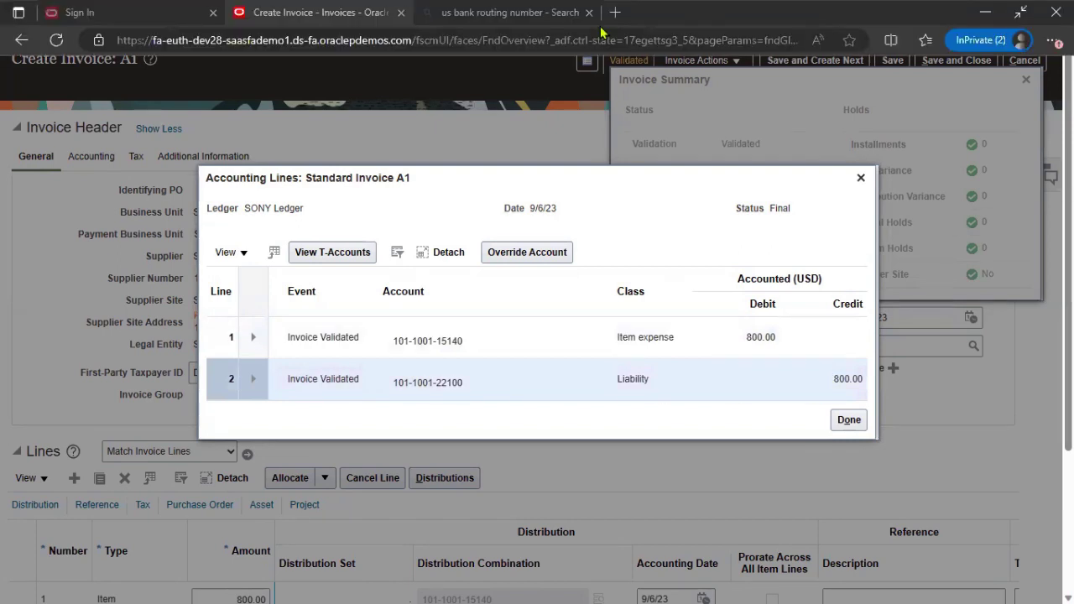
mouse_move(749, 207)
left_mouse_down()
mouse_move(754, 336)
mouse_move(784, 285)
mouse_move(749, 208)
left_mouse_up()
mouse_move(830, 355)
left_mouse_down()
mouse_move(839, 386)
mouse_move(880, 407)
left_mouse_up()
mouse_move(594, 314)
left_mouse_down()
mouse_move(678, 347)
mouse_move(785, 352)
left_mouse_up()
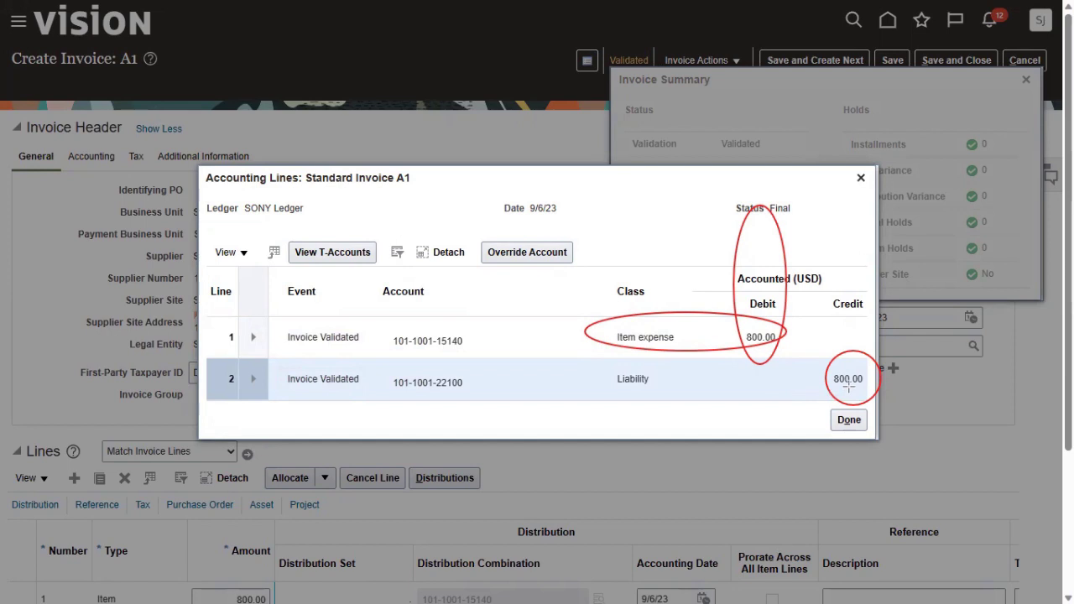
left_click_drag(646, 380, 826, 380)
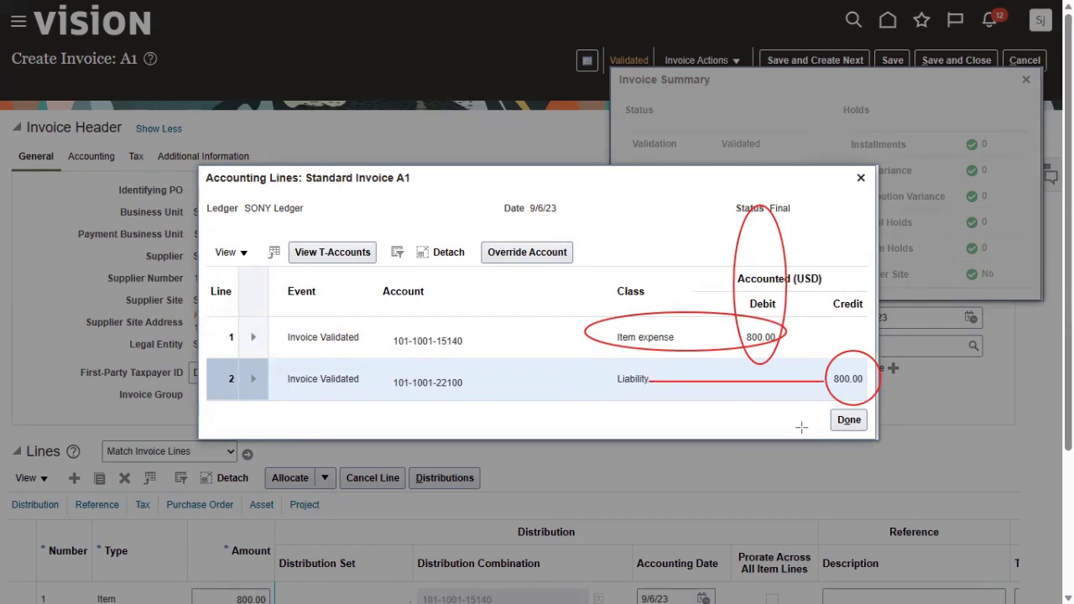
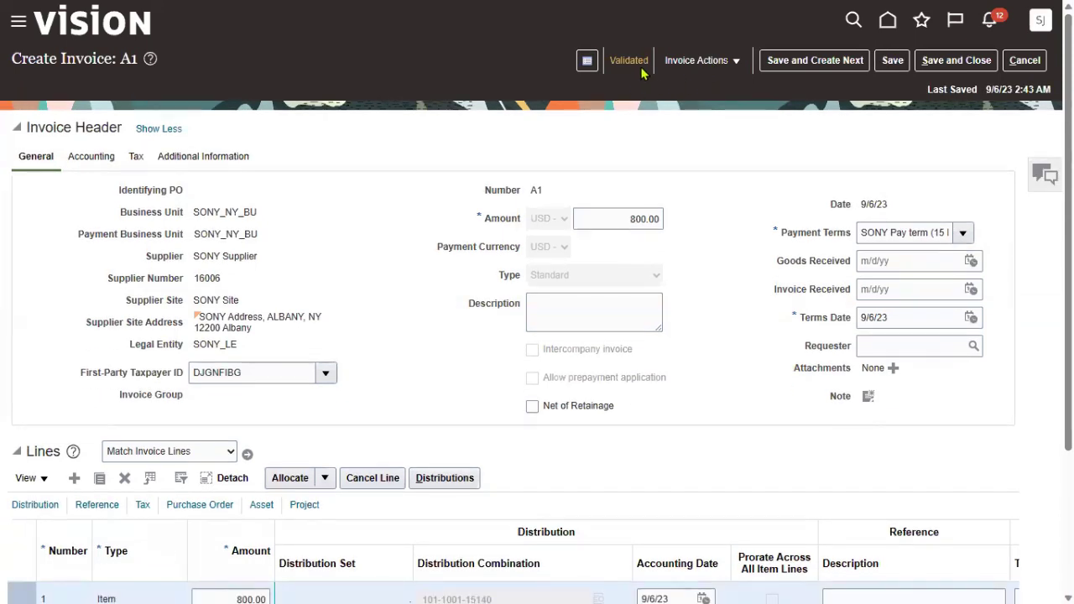
View the accounting lines from the invoice's status summary, expand line 1 to read its journal batch and journal entry, and close them
left_click(641, 67)
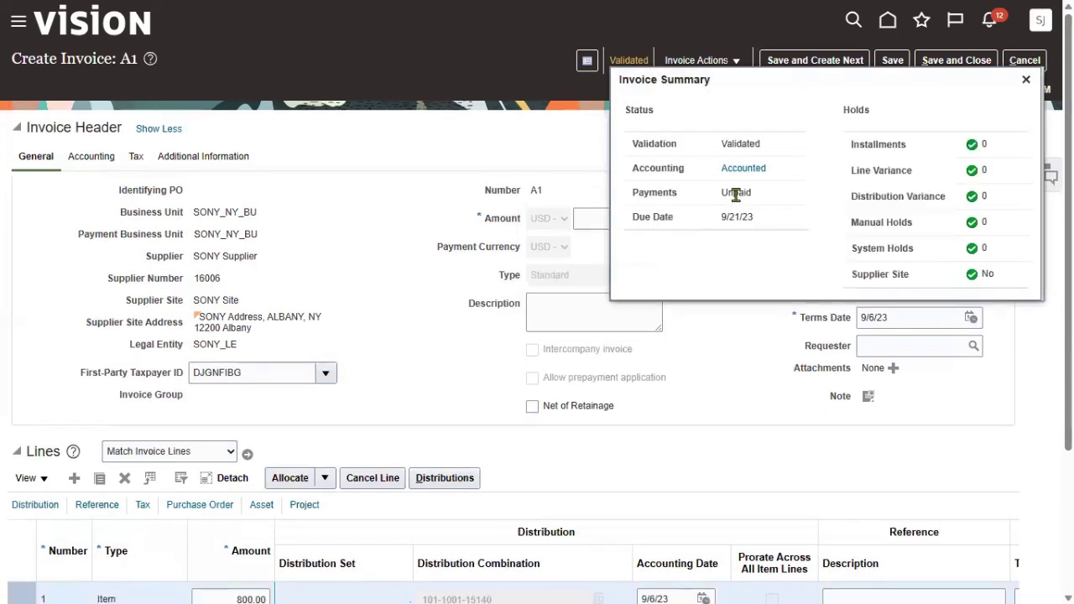
left_click(746, 172)
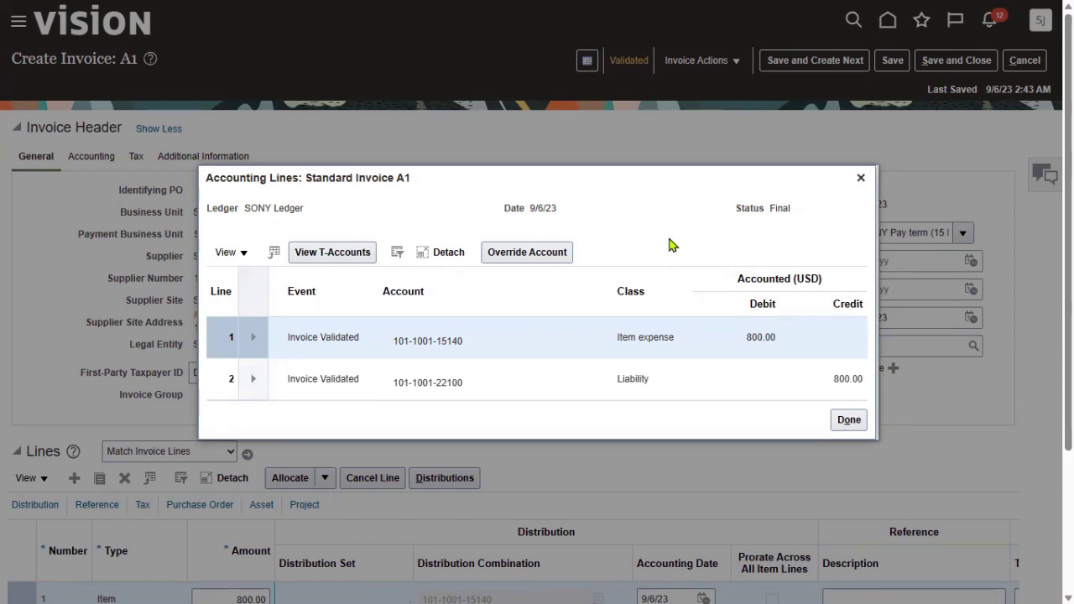
left_click(267, 338)
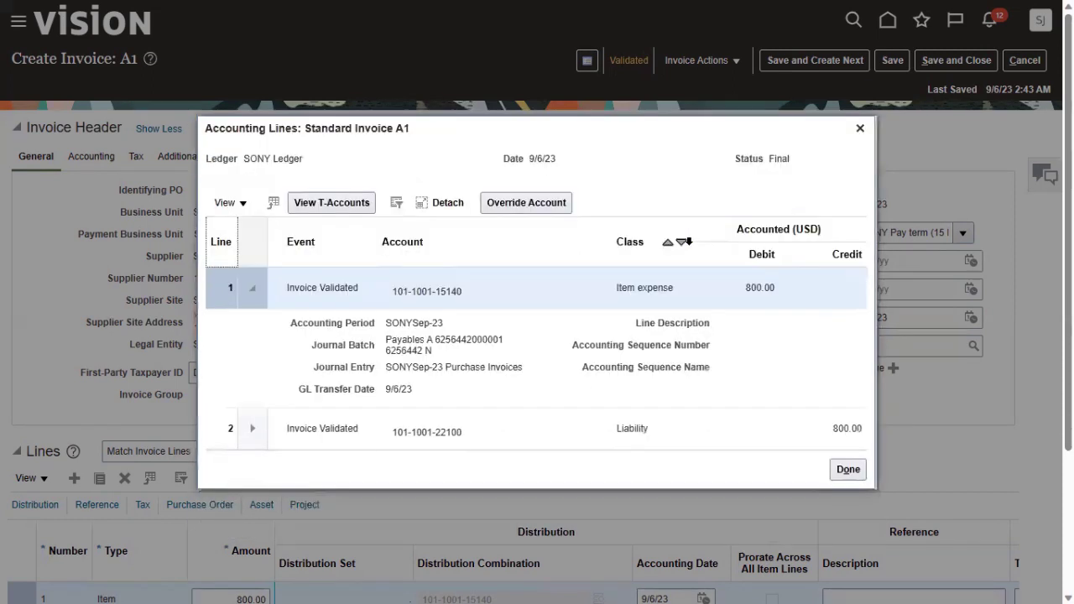
left_click(254, 291)
left_click(860, 177)
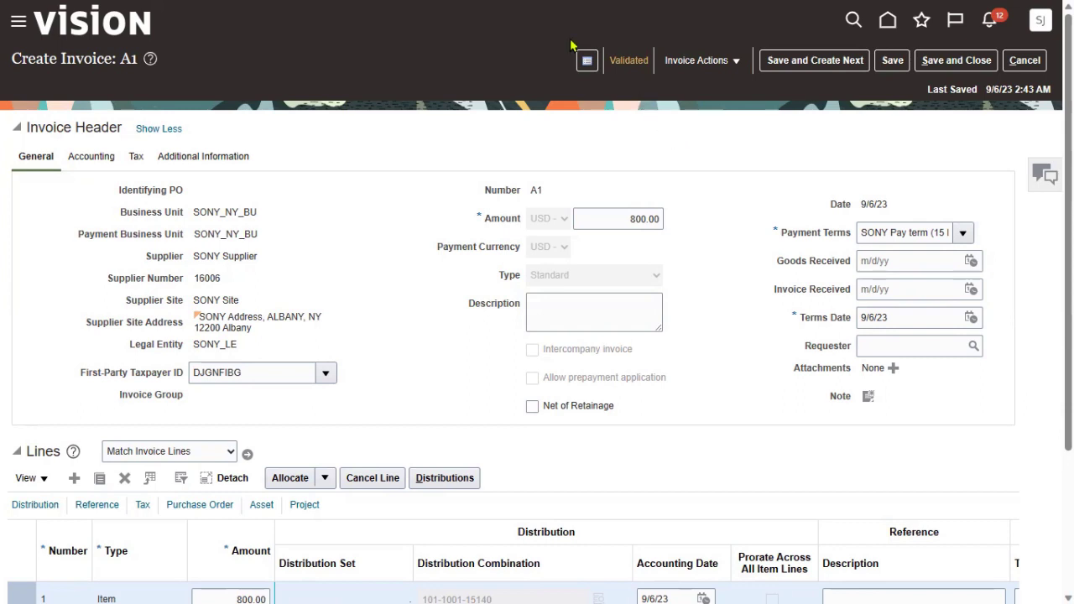
Switch to the Excel training workbook and review the AP Business Flow stages from Validate to Transfer Accounting Entries (journals) to GL
key("alt+Tab")
key("Tab")
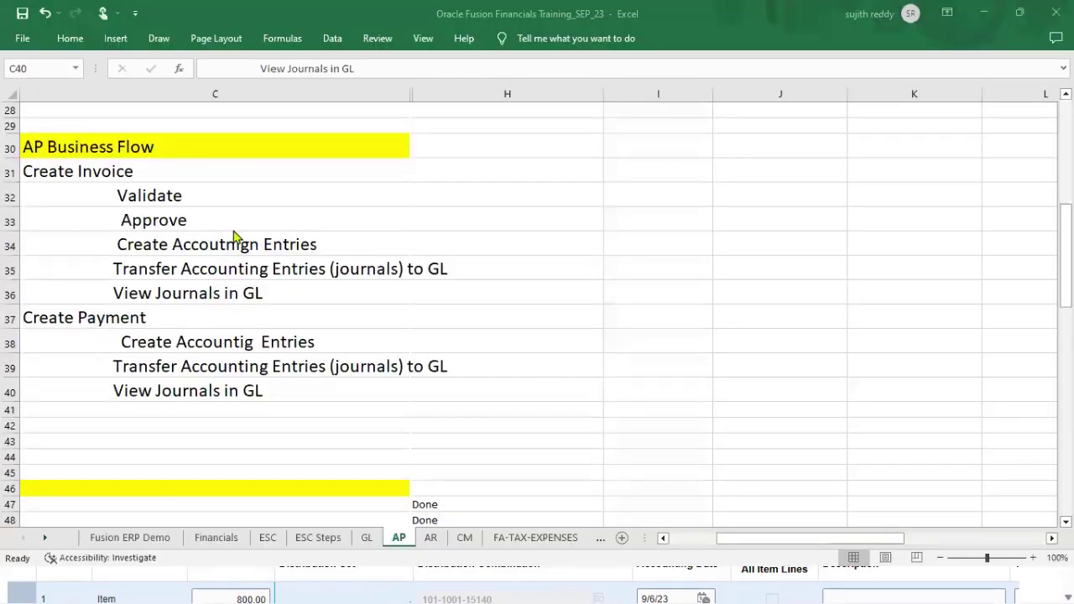
left_click(208, 199)
left_click(246, 219)
left_click(247, 244)
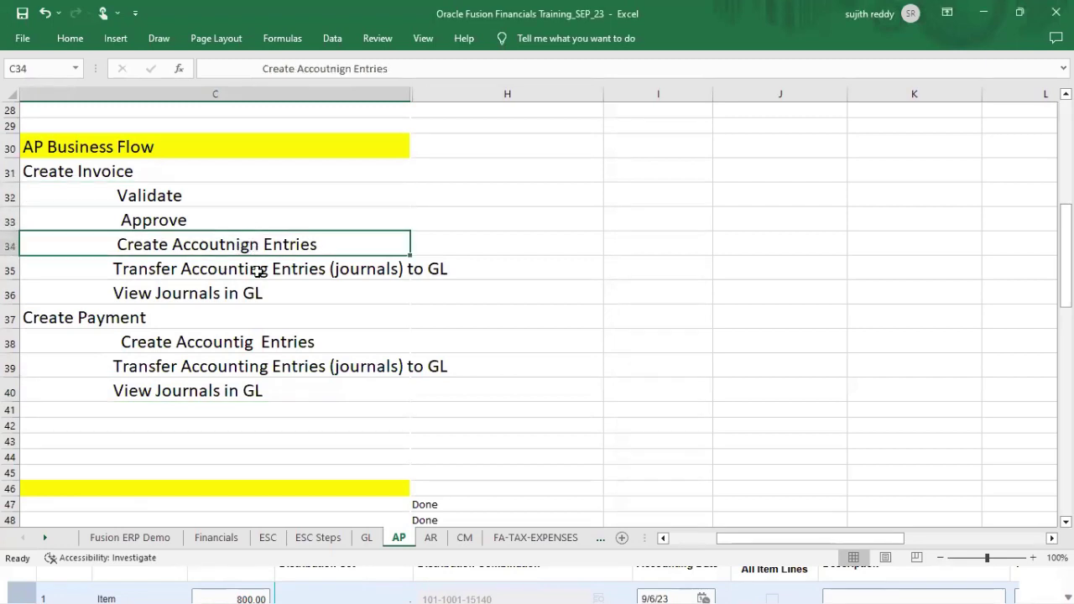
left_click(256, 270)
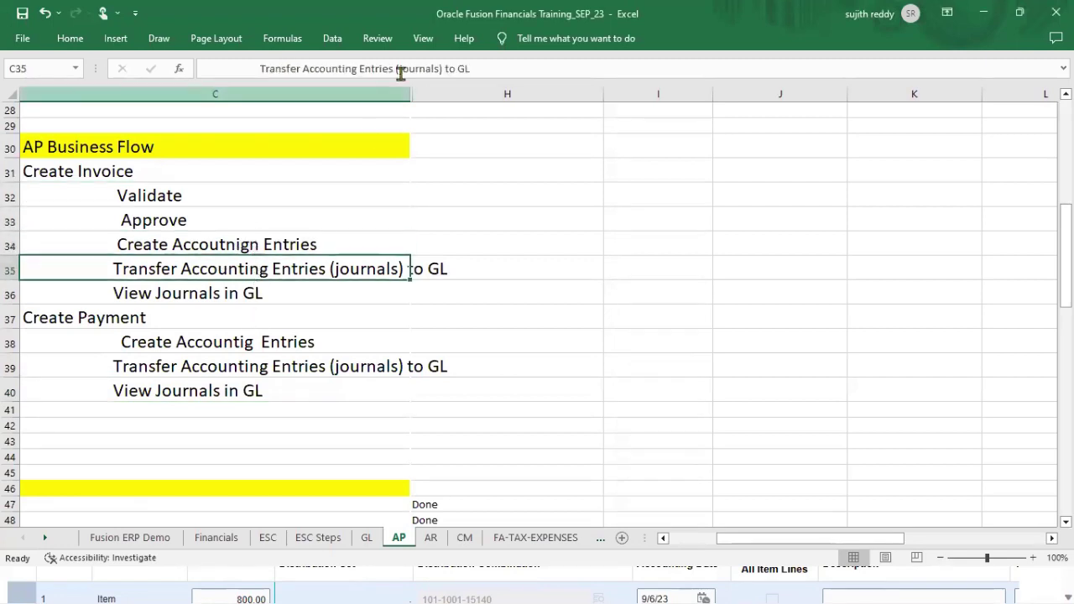
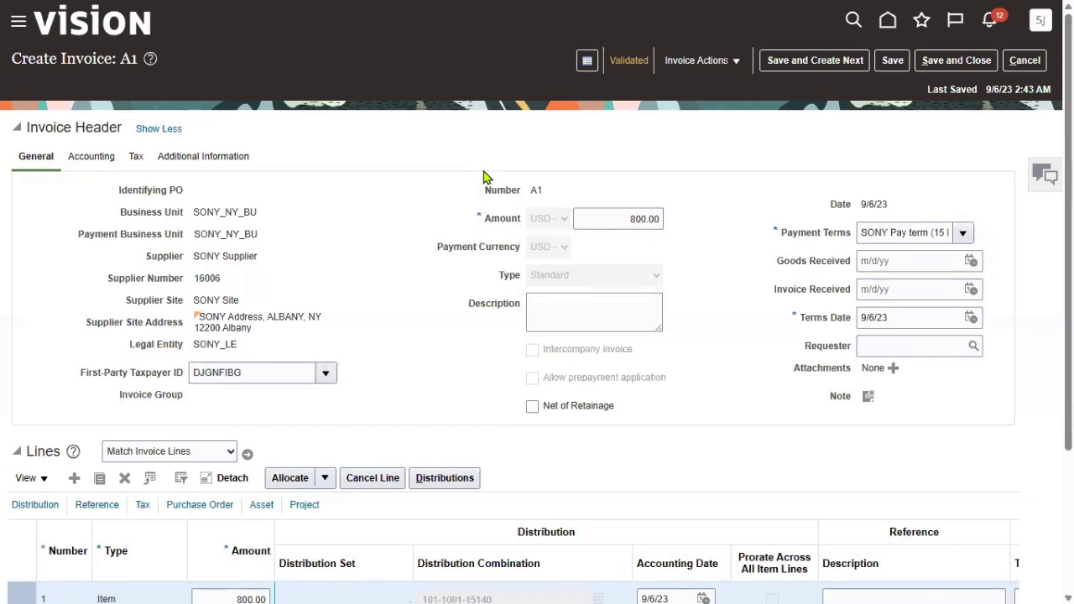
Go to the General Accounting Journals work area, check that the data access set is SONY Ledger, and open Manage Journals
left_click(14, 32)
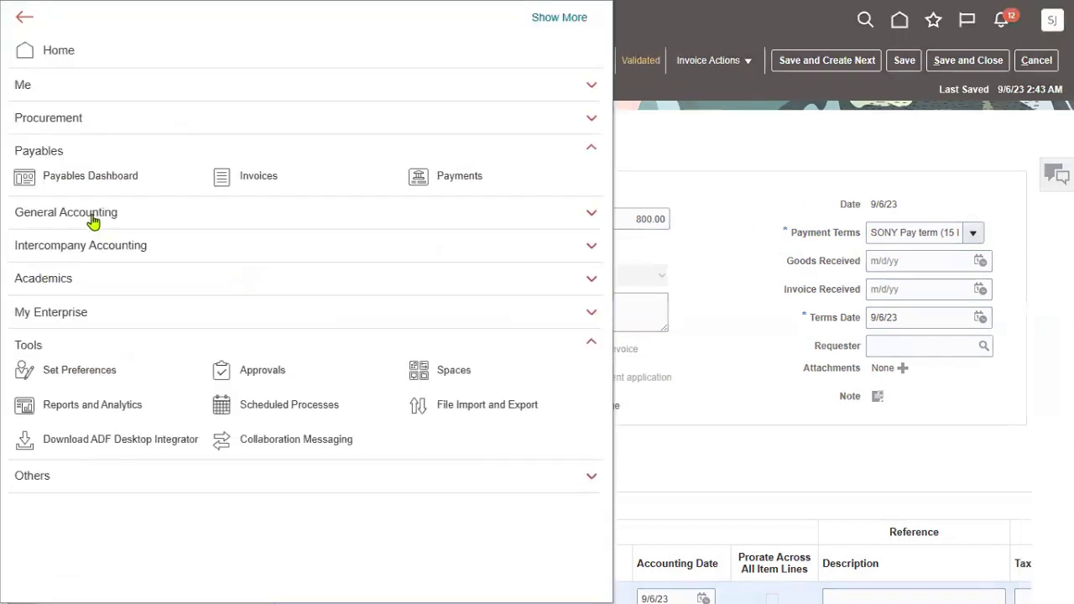
left_click(92, 221)
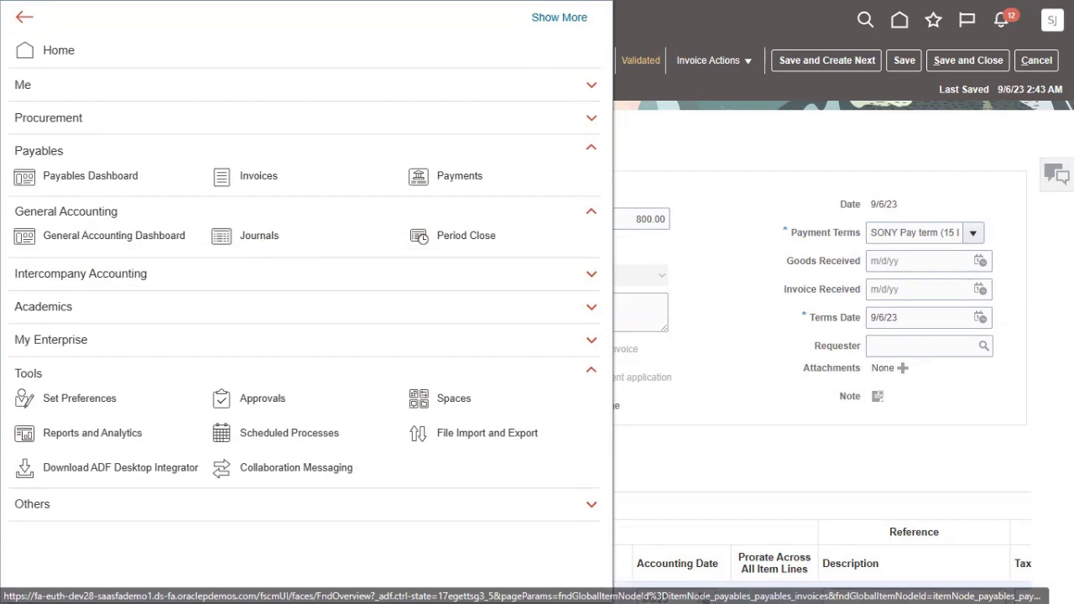
left_click(262, 241)
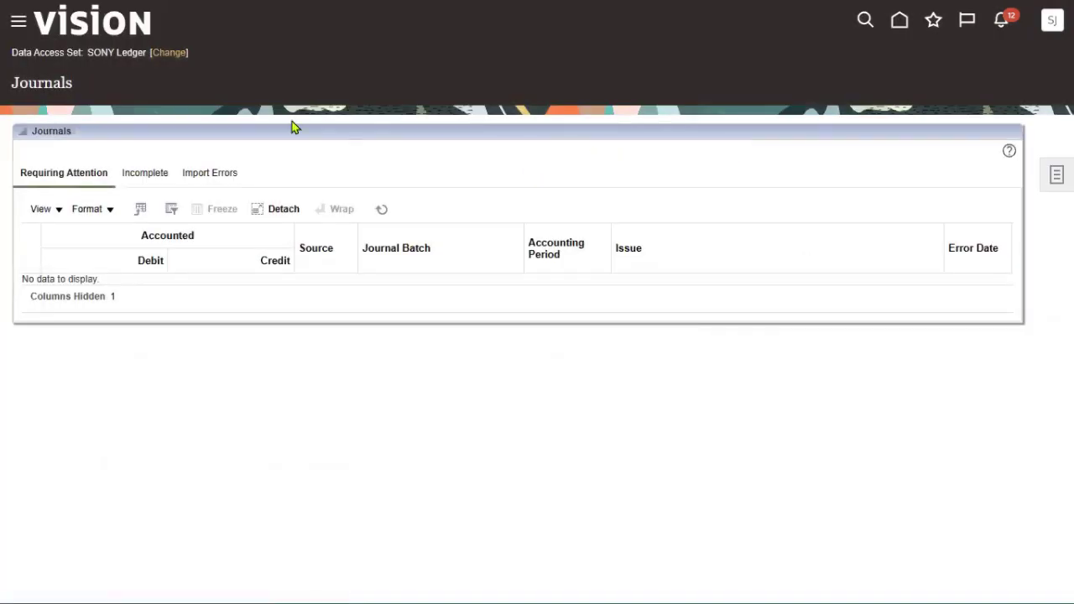
left_click_drag(89, 54, 146, 52)
left_click(1054, 176)
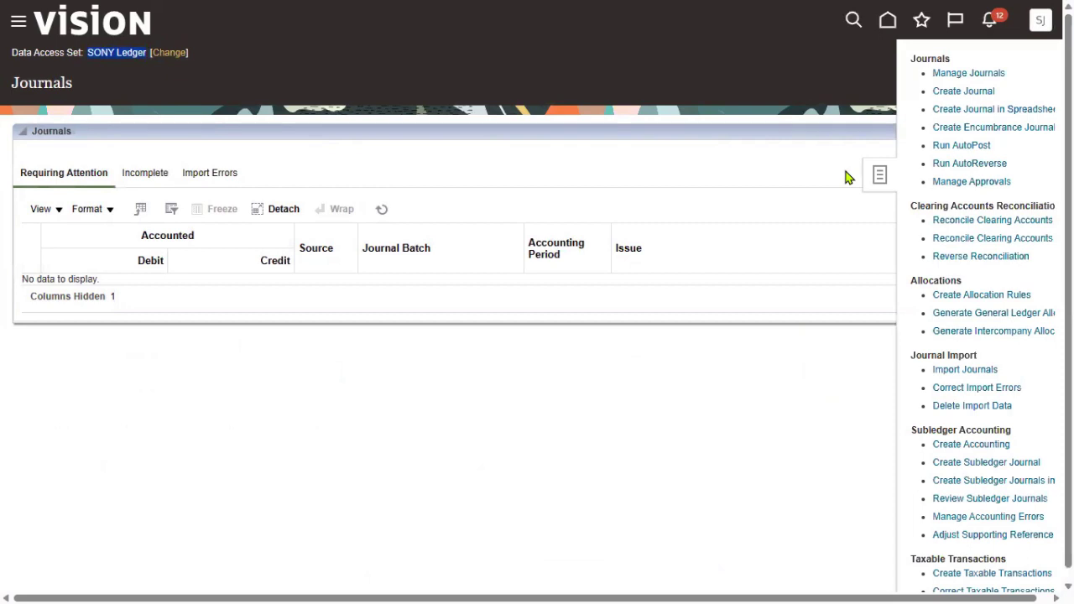
left_click(987, 78)
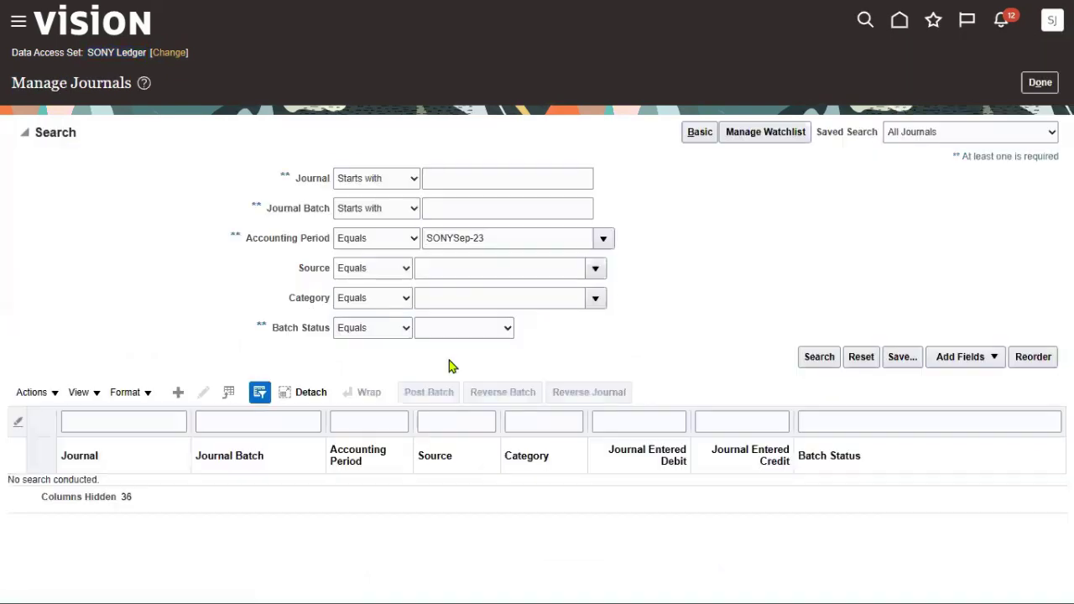
Search for journals starting with "SONYSep-23 Purchase Invoices" in the accounting period SONYSep-23
left_click(461, 178)
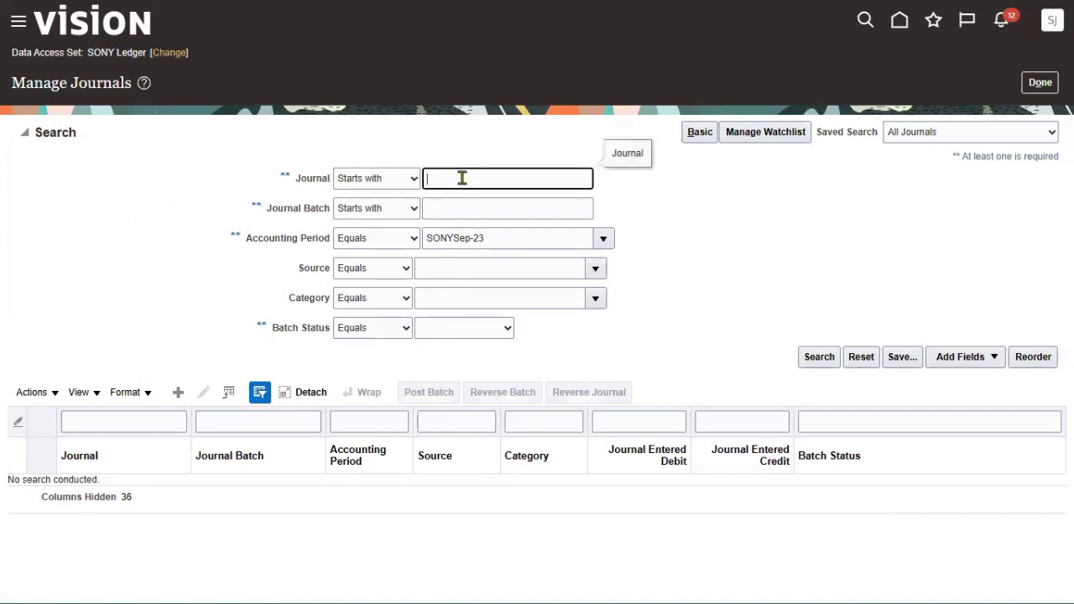
type("SONYSep-23 Purchase Invoices")
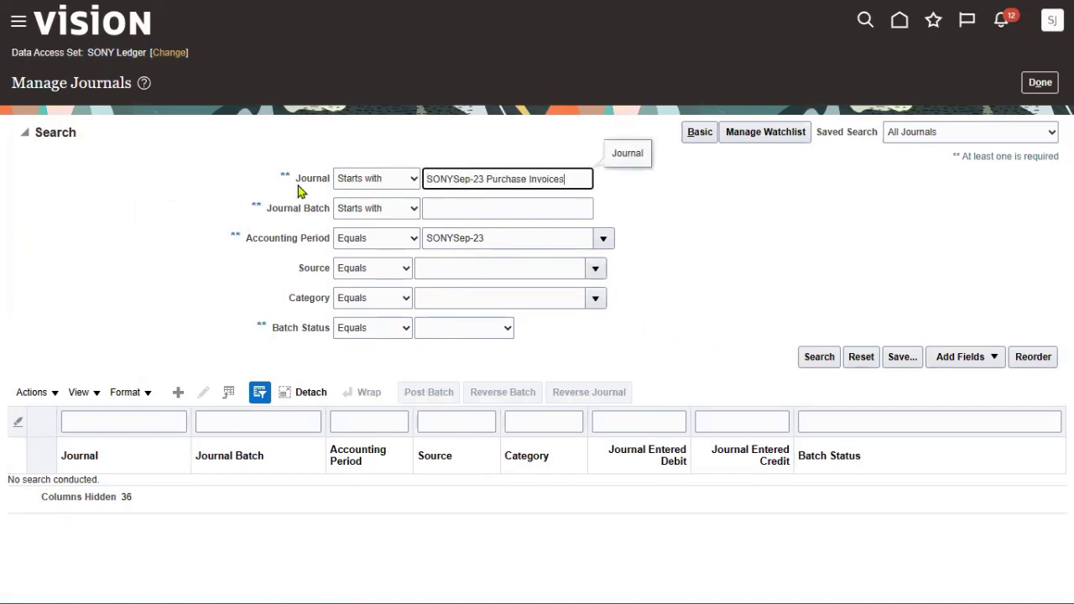
left_click_drag(295, 179, 337, 184)
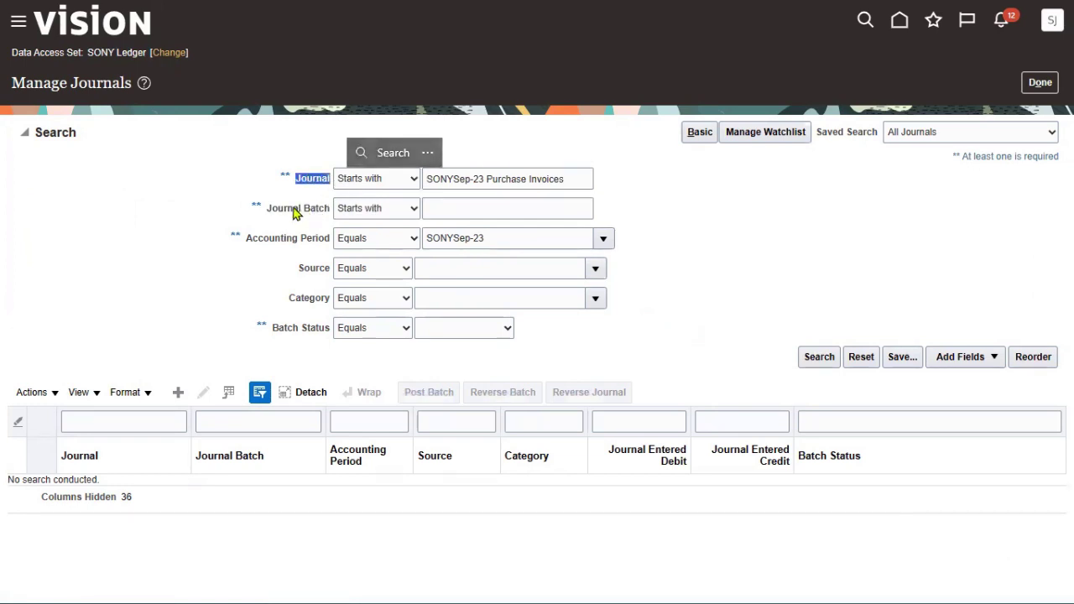
left_click_drag(270, 209, 331, 217)
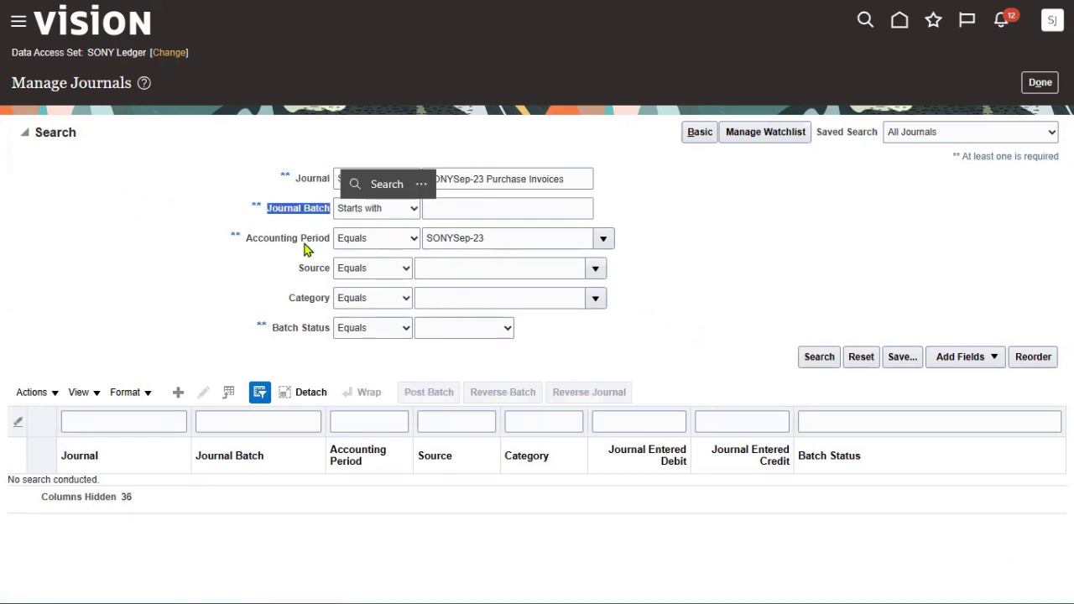
left_click_drag(249, 238, 334, 245)
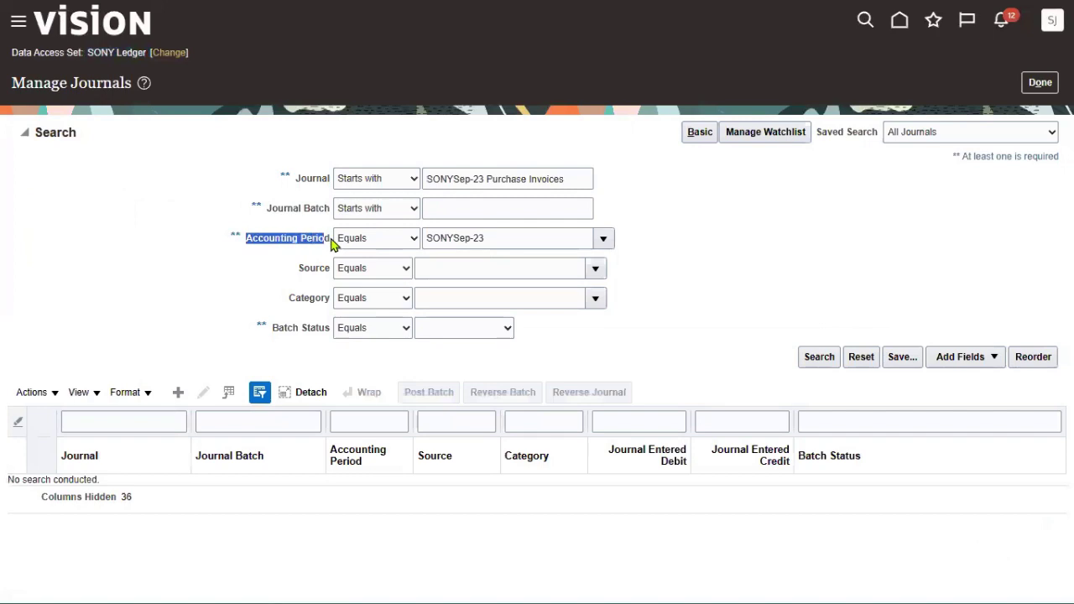
left_click(764, 287)
left_click(813, 358)
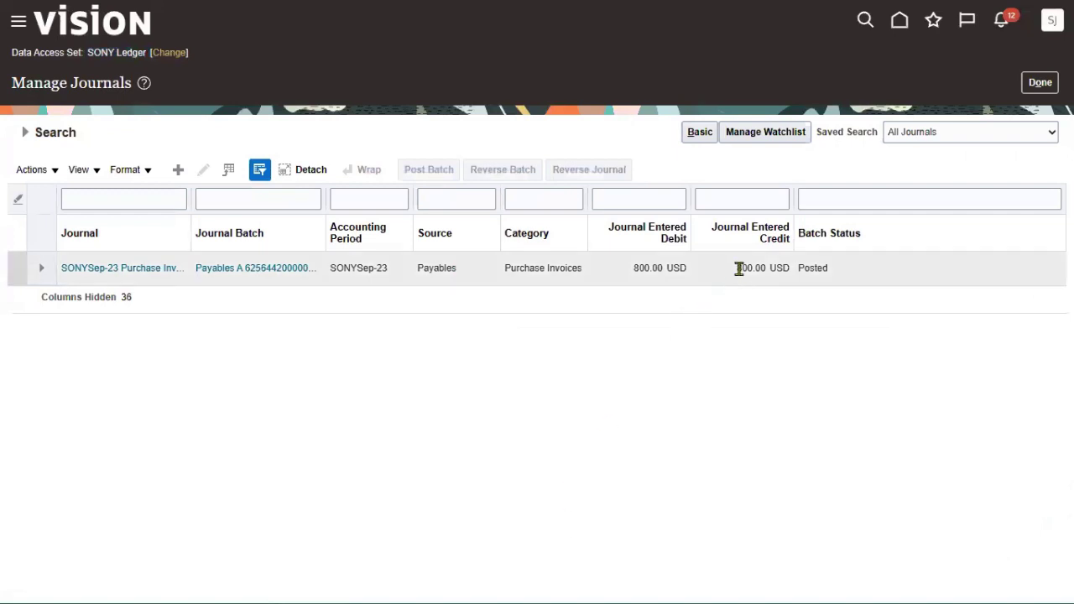
Examine the entered credit, source and category of the journal in the search results
double_click(740, 269)
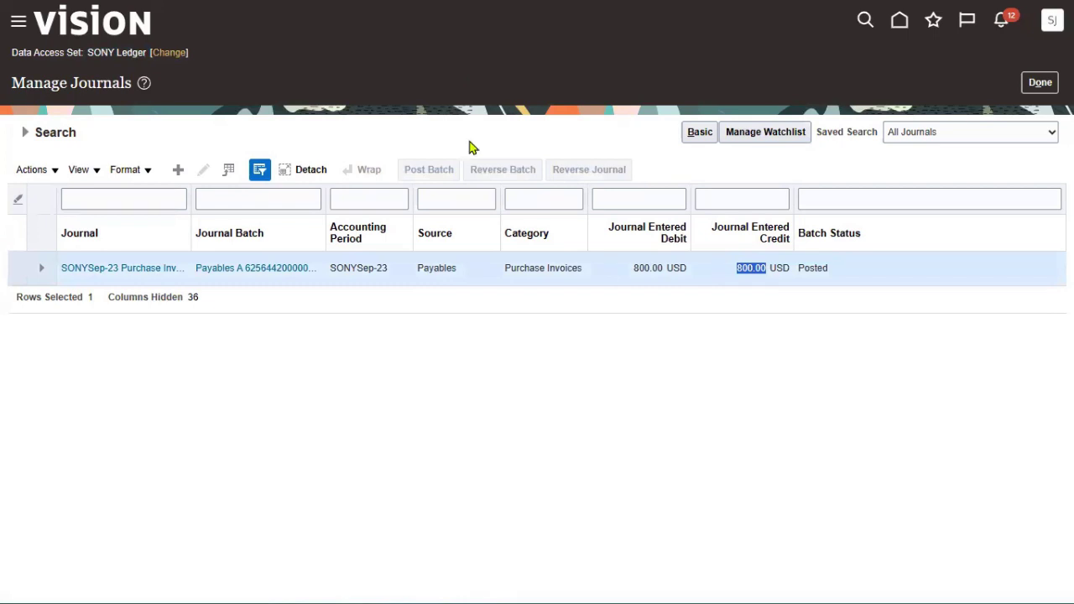
mouse_move(411, 202)
left_mouse_down()
mouse_move(468, 350)
mouse_move(440, 204)
left_mouse_up()
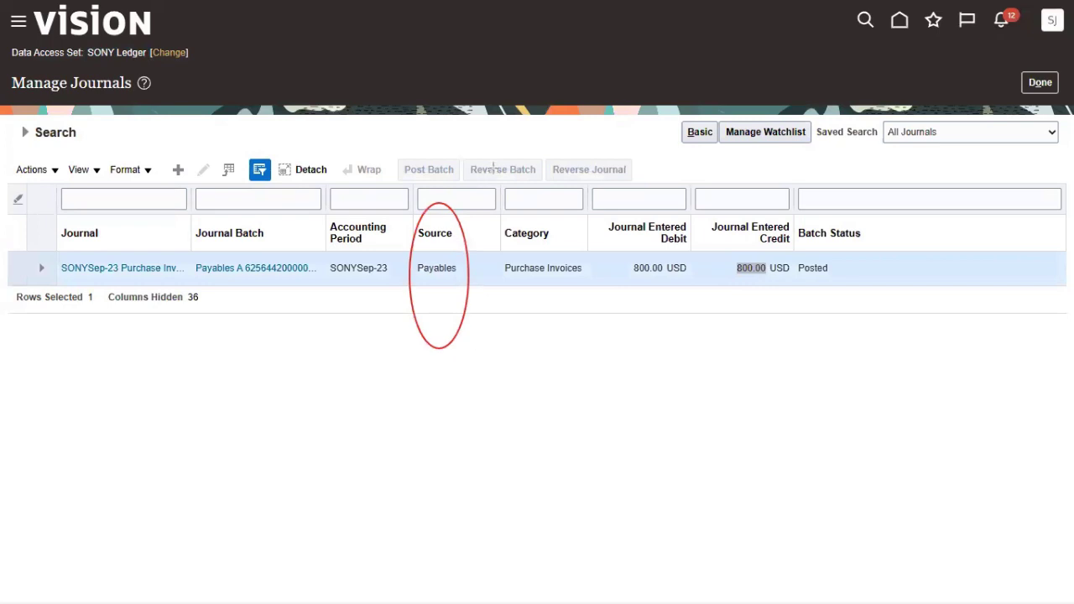
mouse_move(493, 170)
left_mouse_down()
mouse_move(557, 339)
mouse_move(590, 361)
mouse_move(524, 166)
left_mouse_up()
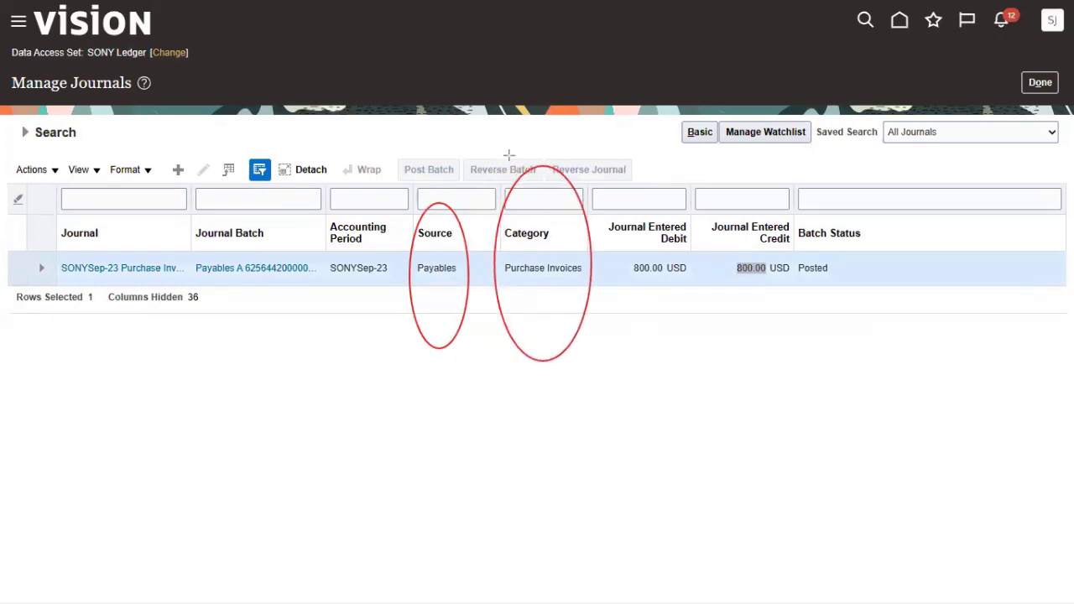
left_click(440, 361)
left_click(549, 390)
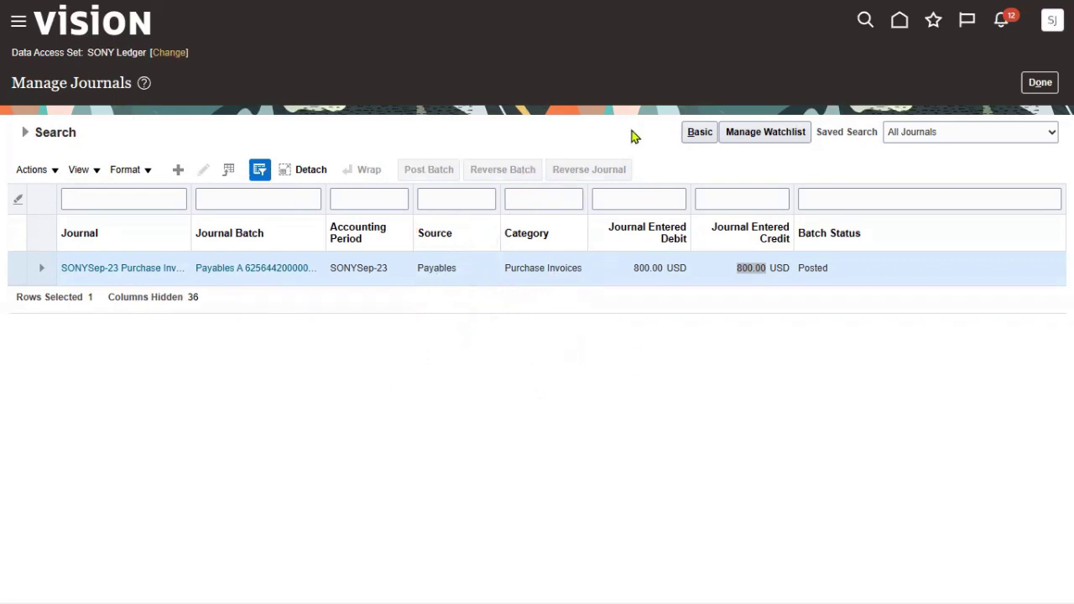
Open the journal batch of the found journal, check its source, and collapse the Balances pane
left_click(288, 277)
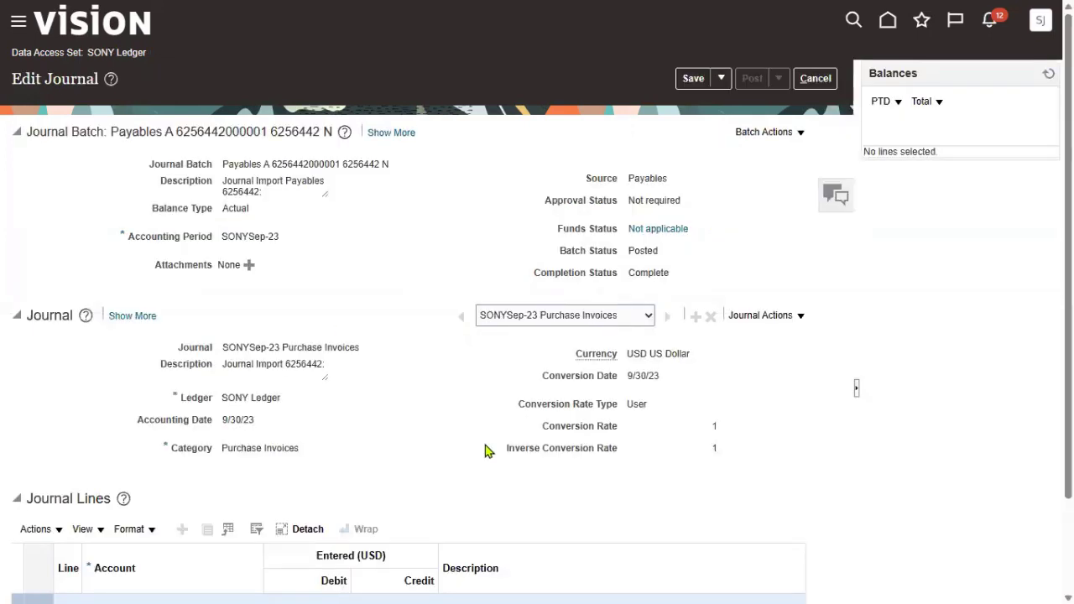
left_click_drag(628, 178, 671, 184)
left_click(857, 388)
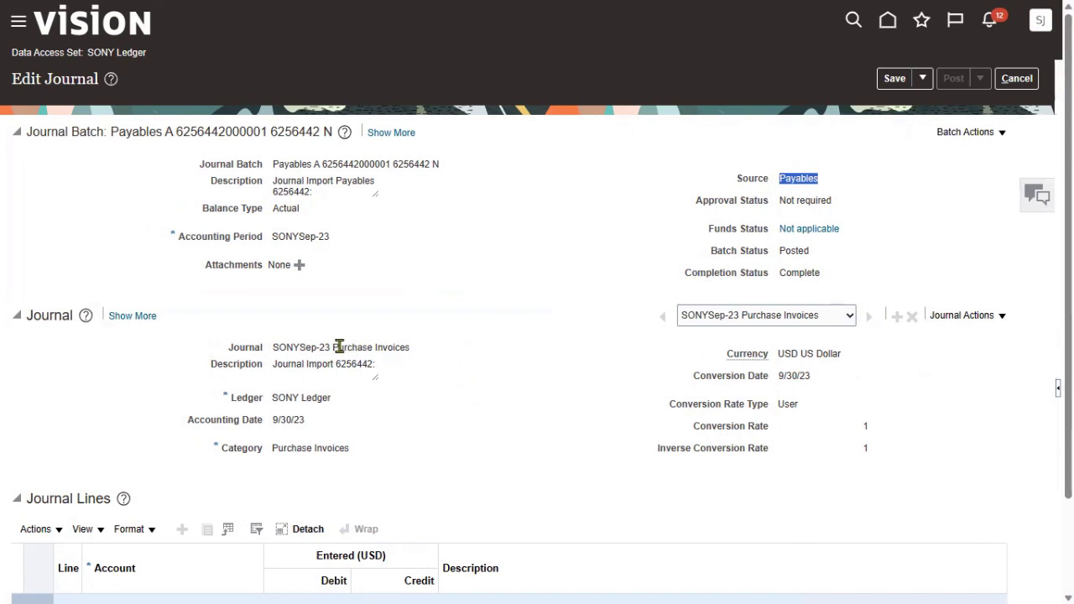
Check the journal name and the category of the journal in the Journal section
left_click_drag(333, 347, 393, 347)
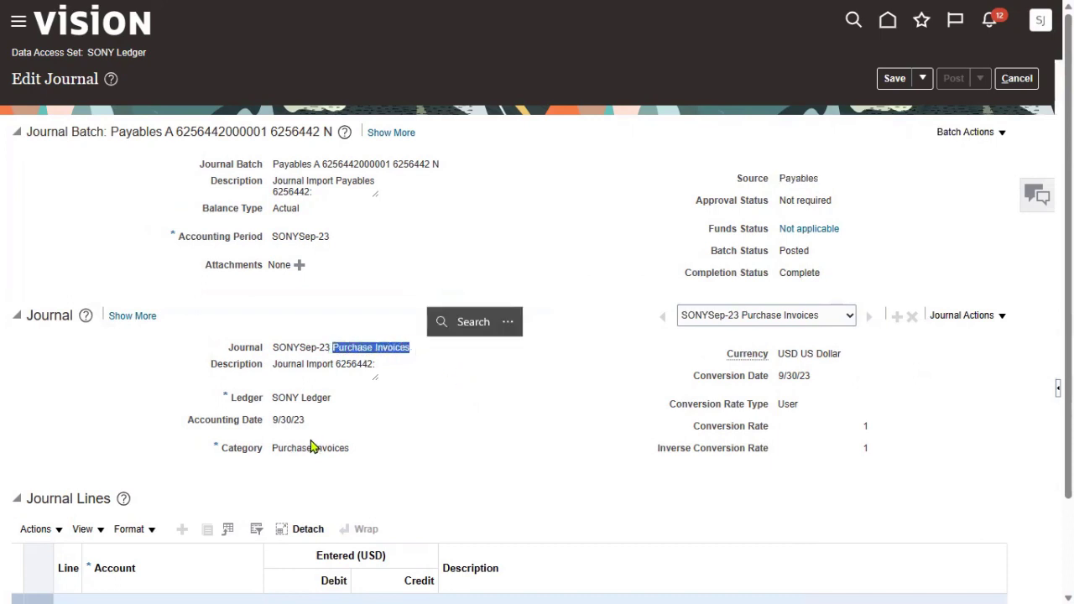
left_click_drag(273, 448, 422, 448)
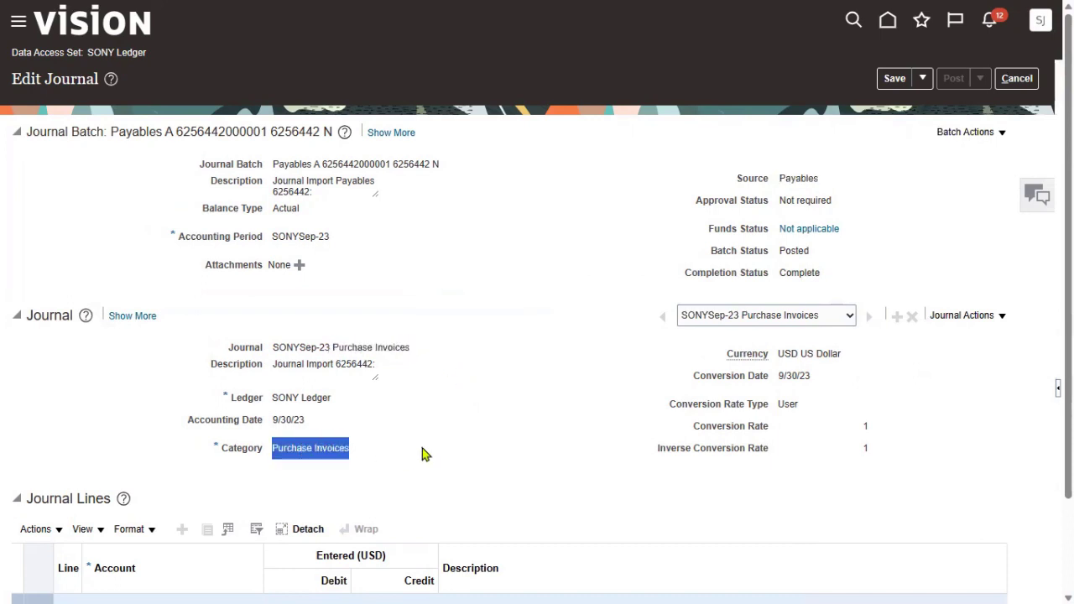
left_click(567, 350)
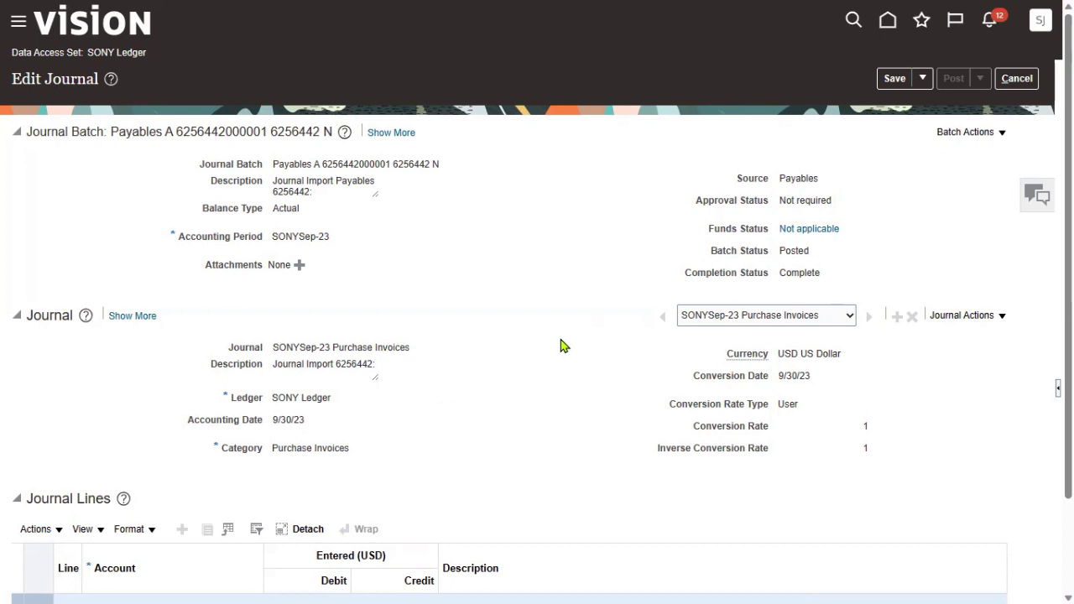
Drill down from the credit amount of journal line 1 to its subledger journal lines and check the transaction number
scroll(532, 372, "down", 3)
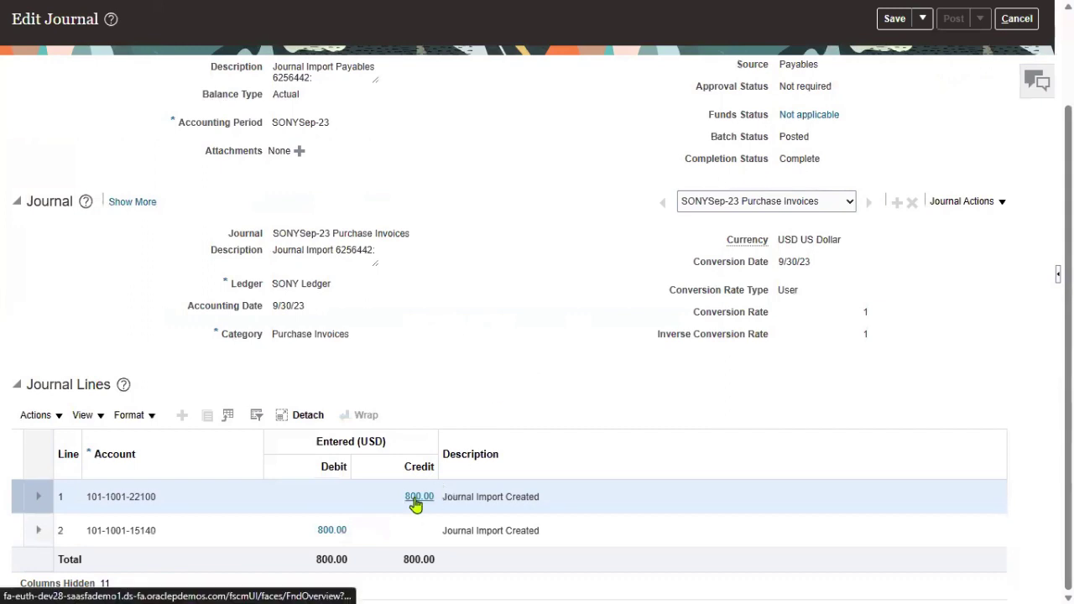
left_click(417, 499)
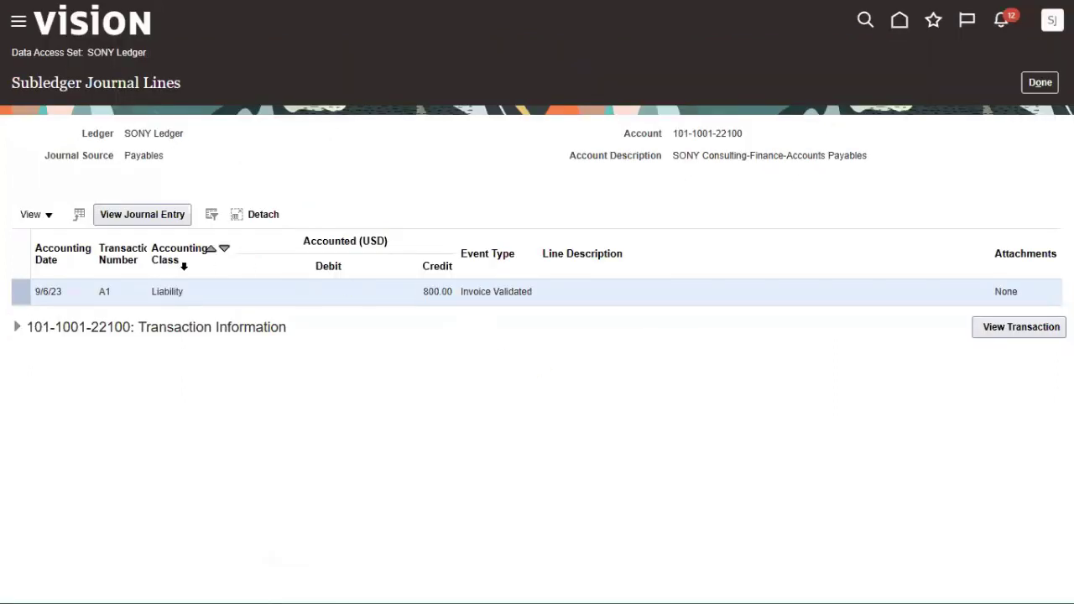
double_click(104, 292)
left_click_drag(105, 292, 110, 299)
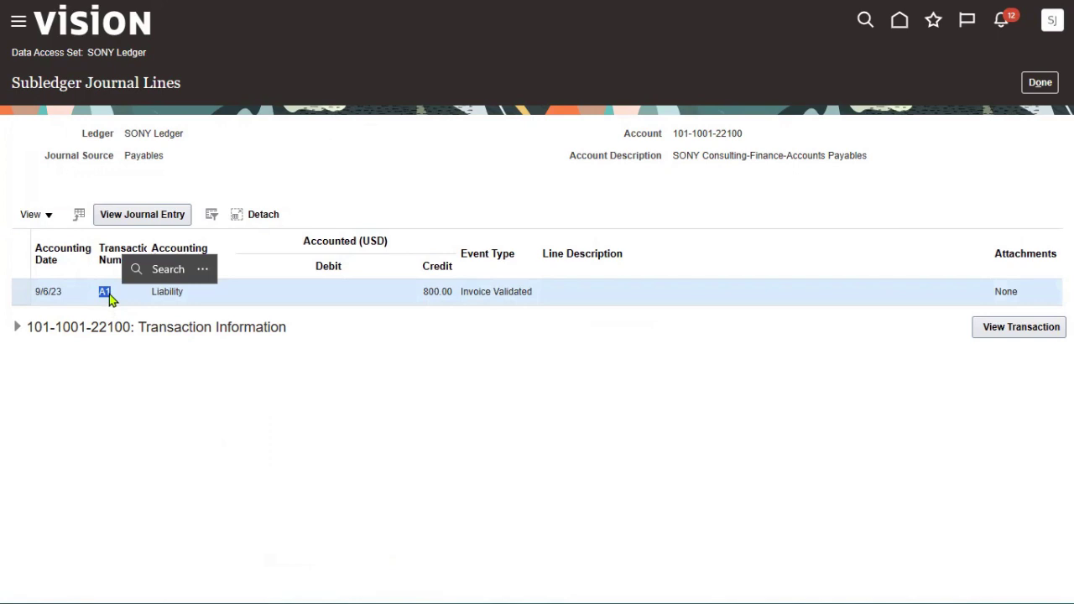
left_click(25, 330)
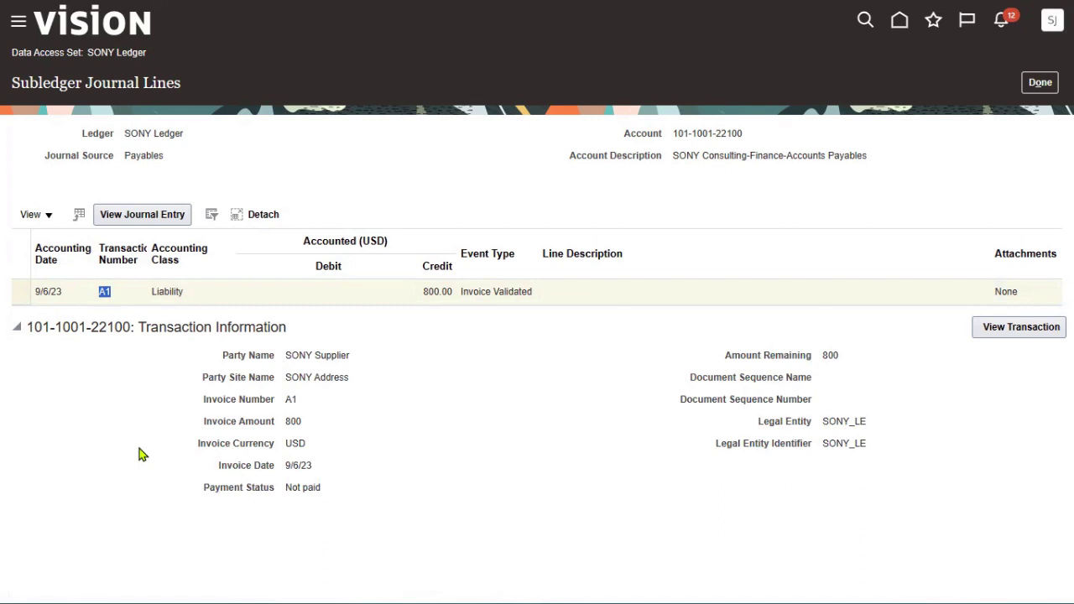
left_click(1014, 334)
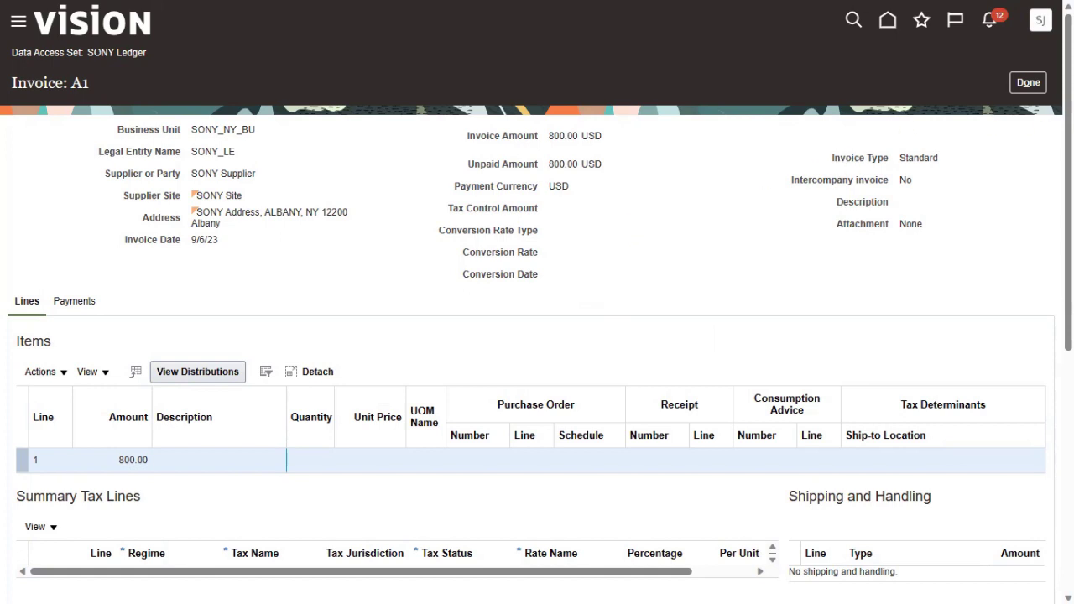
left_click(1031, 83)
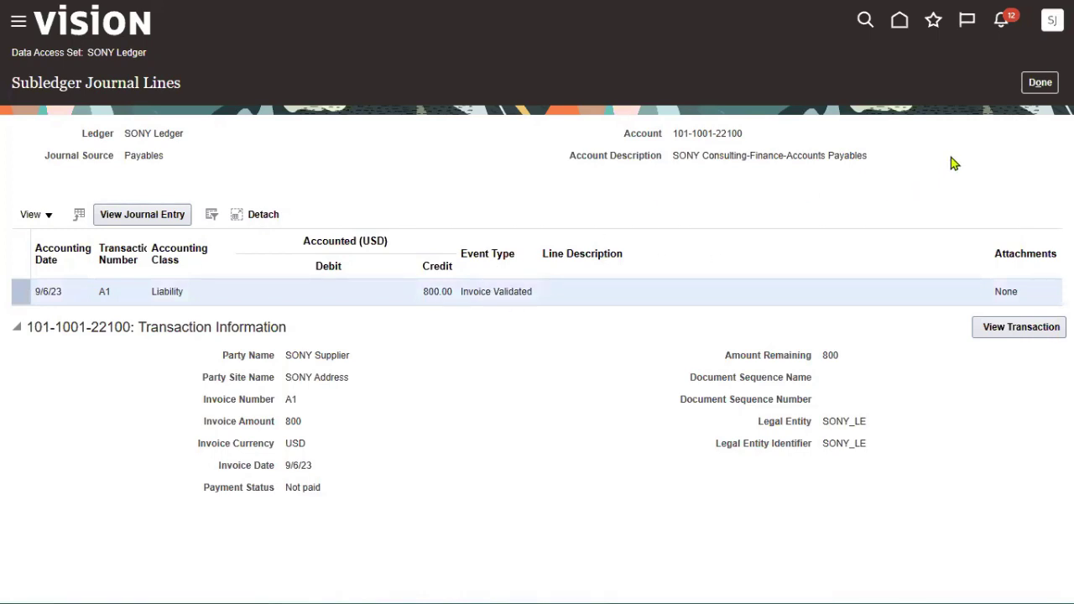
Leave the subledger journal lines, then save and close the journal to return to Manage Journals
left_click(1041, 82)
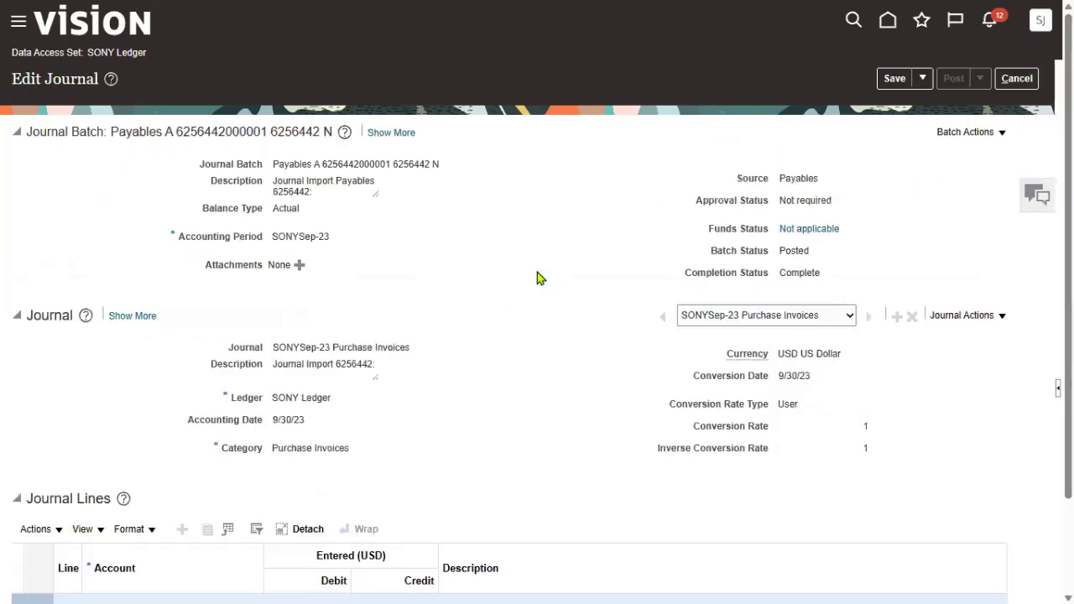
left_click(923, 79)
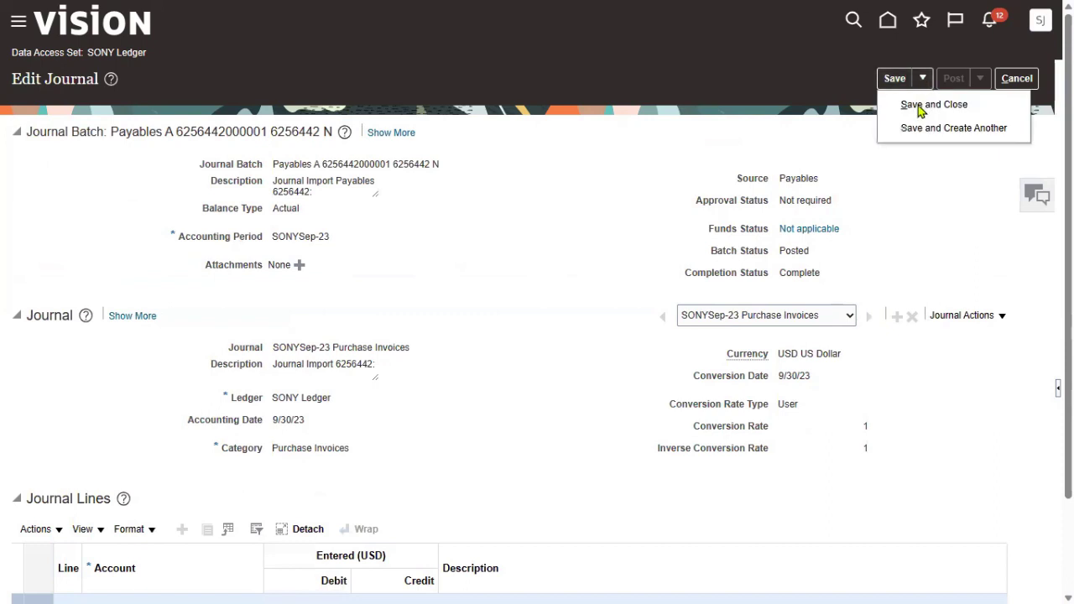
left_click(918, 105)
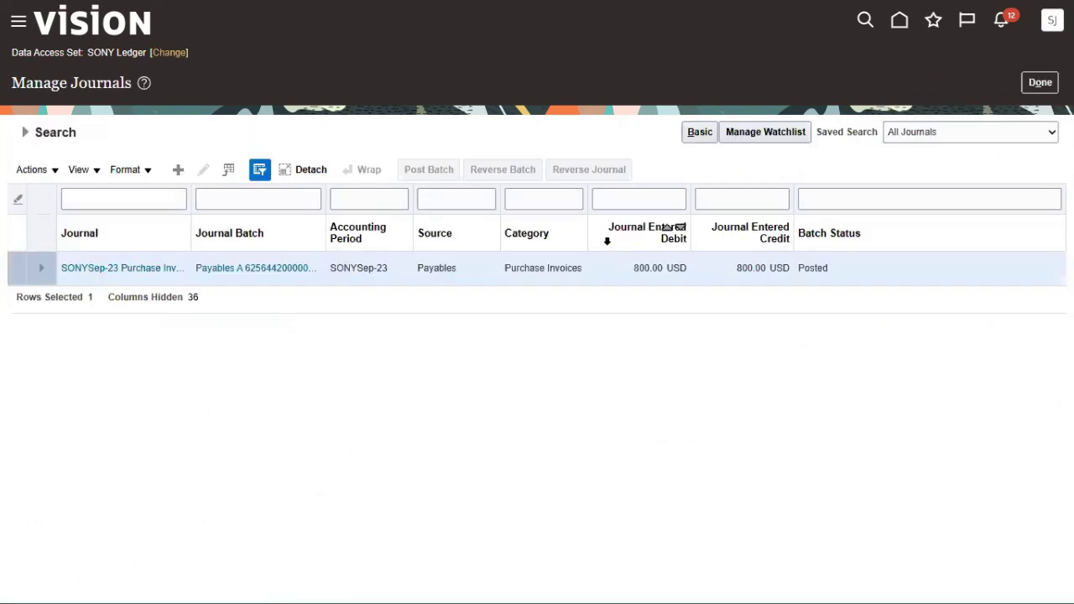